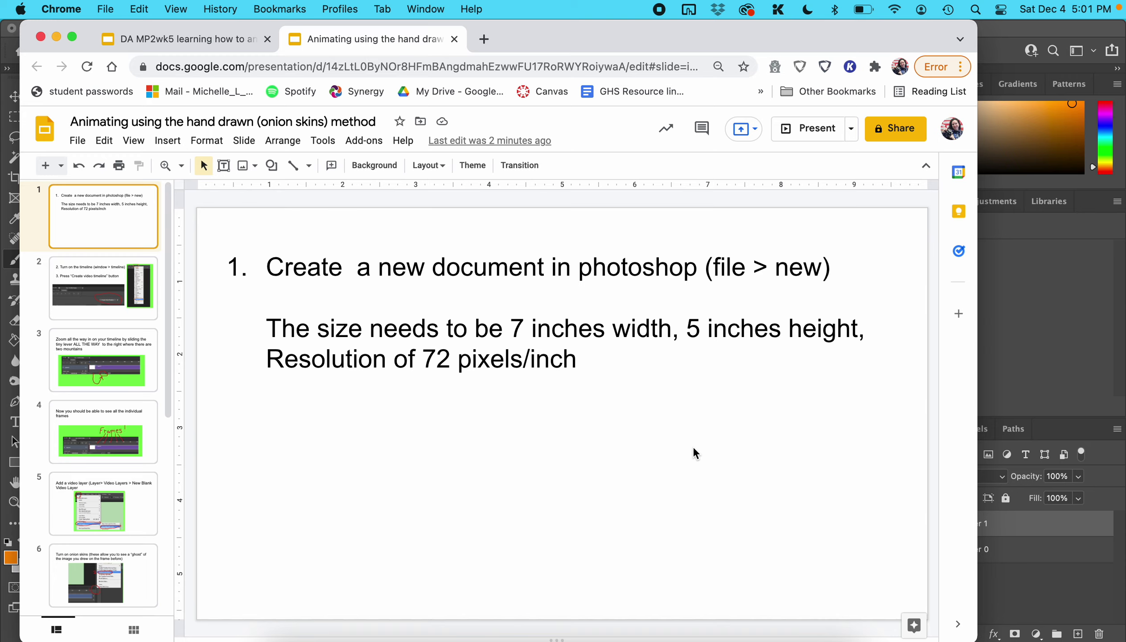
# Create a new document in inches: width 7, height 5, resolution 72 pixels/inch
pyautogui.click(1015, 349)
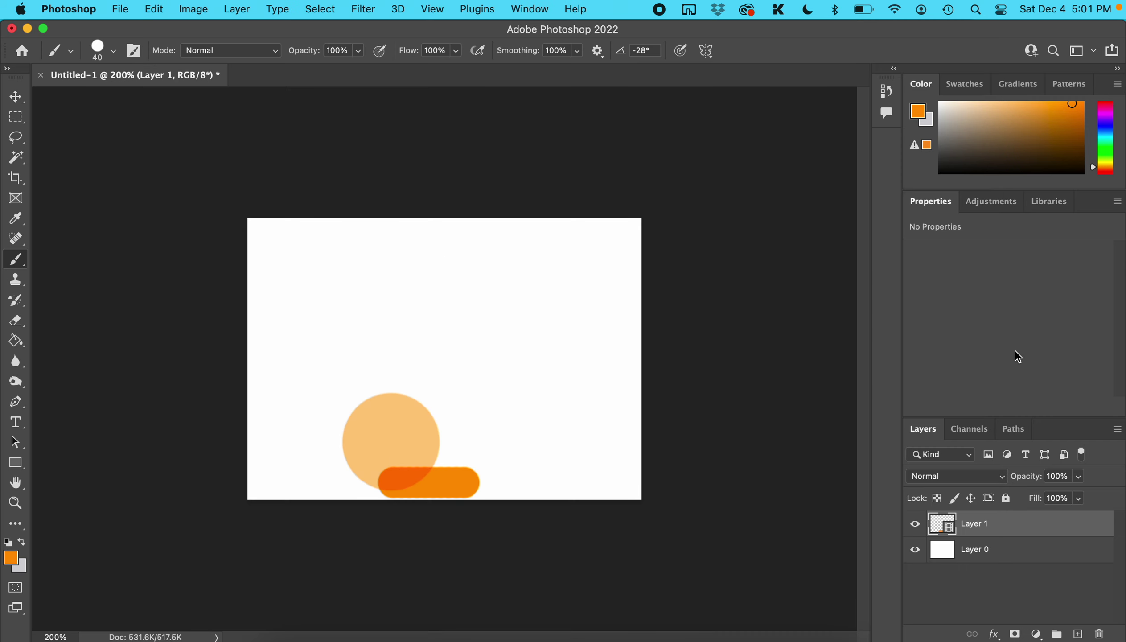
pyautogui.click(114, 7)
pyautogui.click(124, 28)
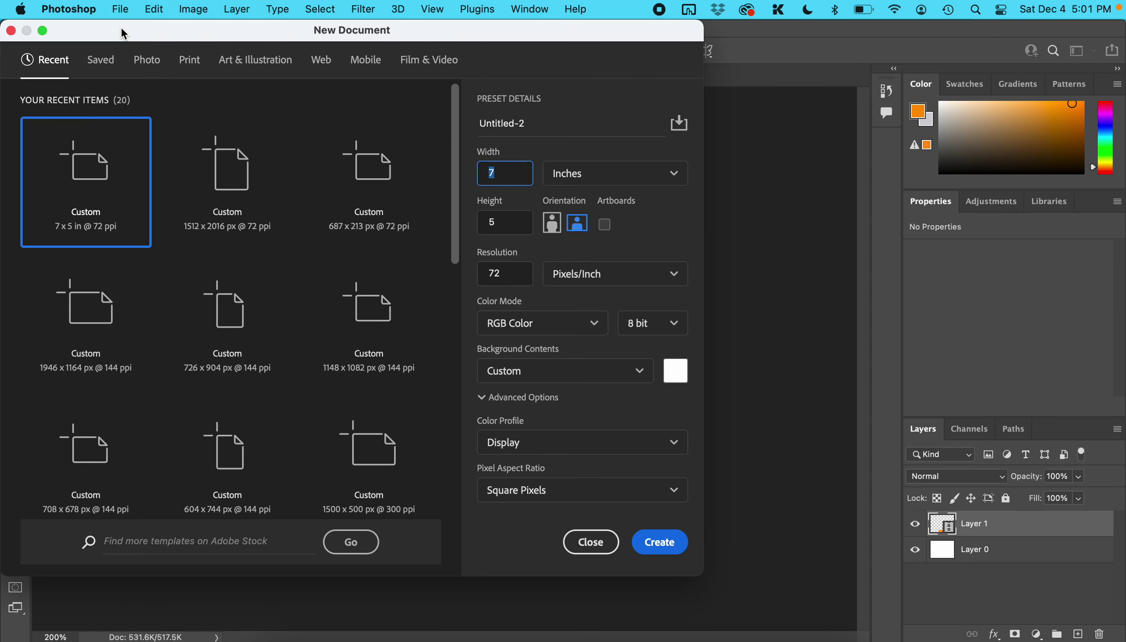
pyautogui.click(601, 183)
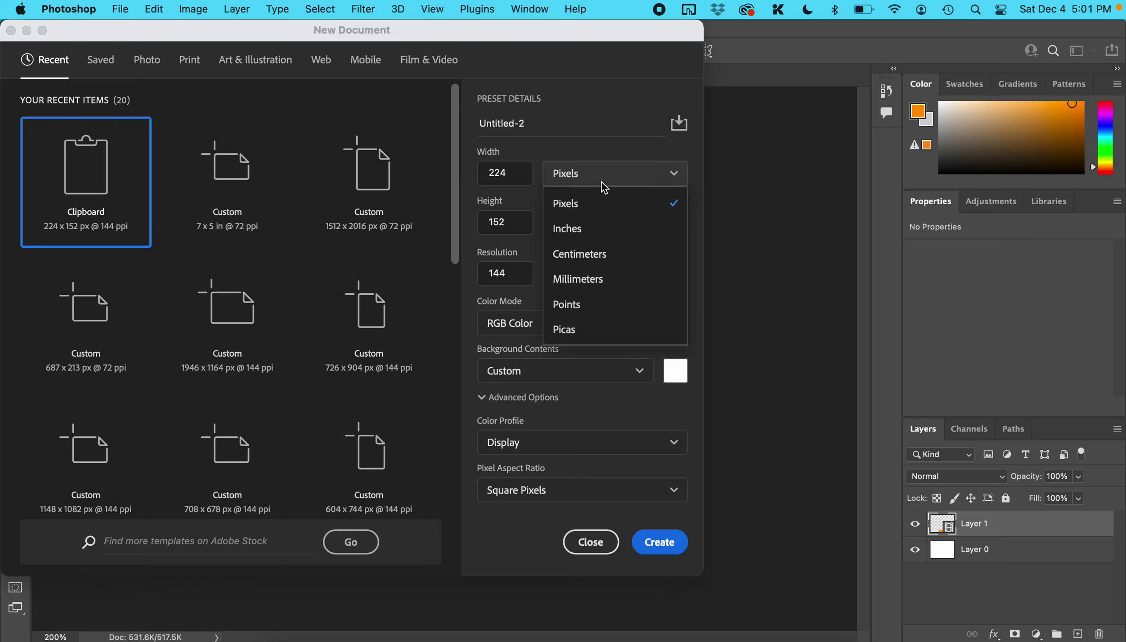
pyautogui.click(602, 221)
pyautogui.moveTo(522, 175); pyautogui.dragTo(456, 171)
pyautogui.write('7')
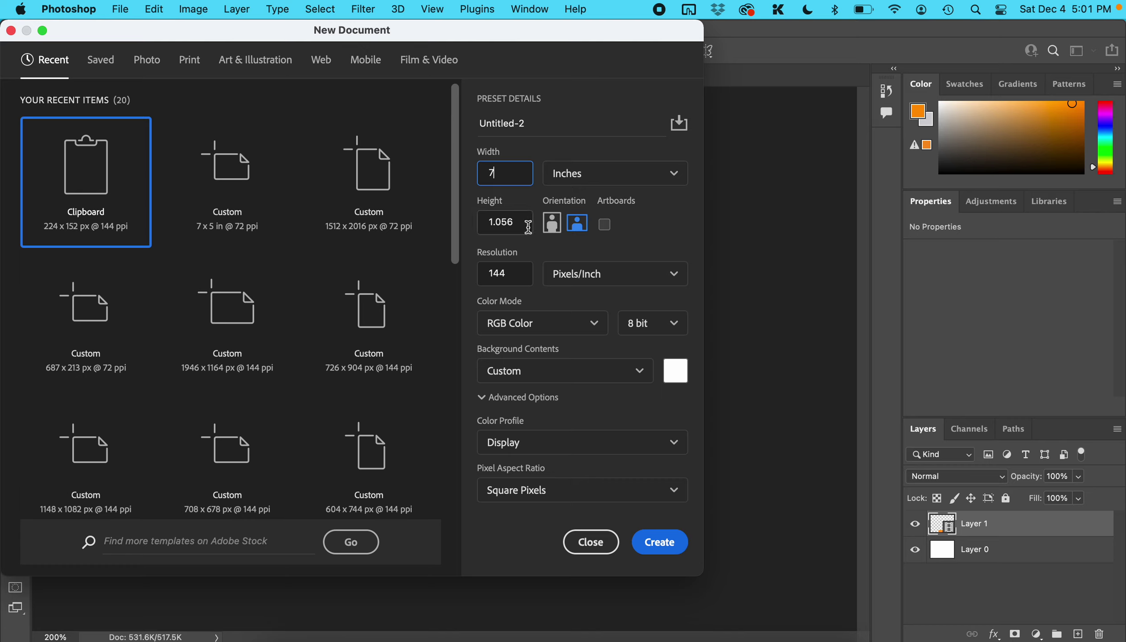
pyautogui.moveTo(522, 222); pyautogui.dragTo(476, 222)
pyautogui.write('5')
pyautogui.moveTo(528, 273); pyautogui.dragTo(472, 273)
pyautogui.write('72')
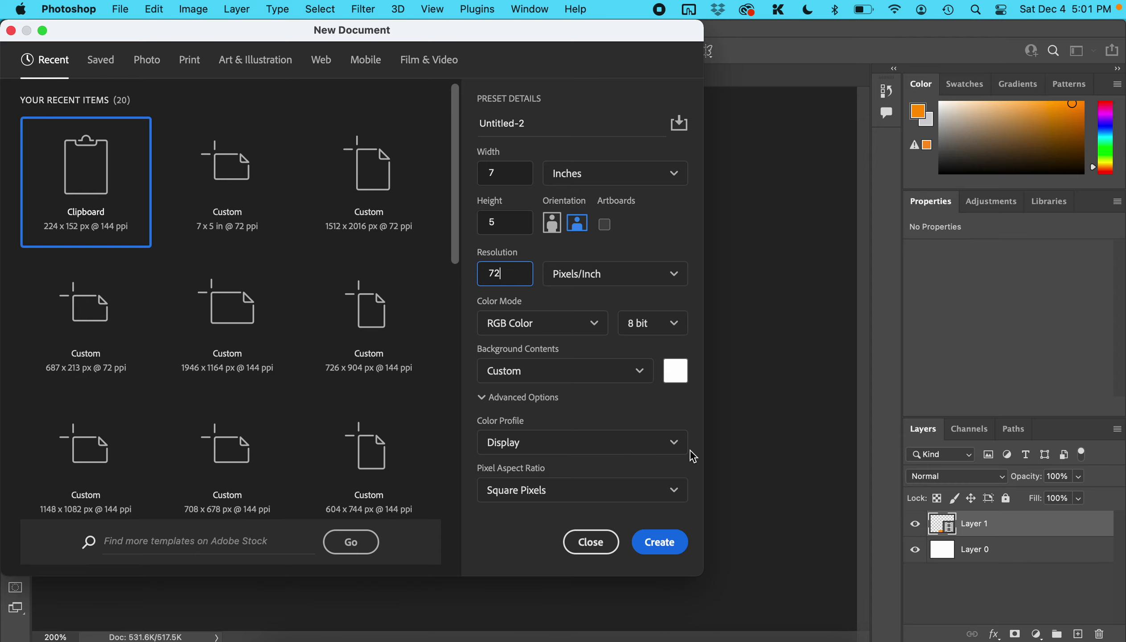
pyautogui.click(658, 540)
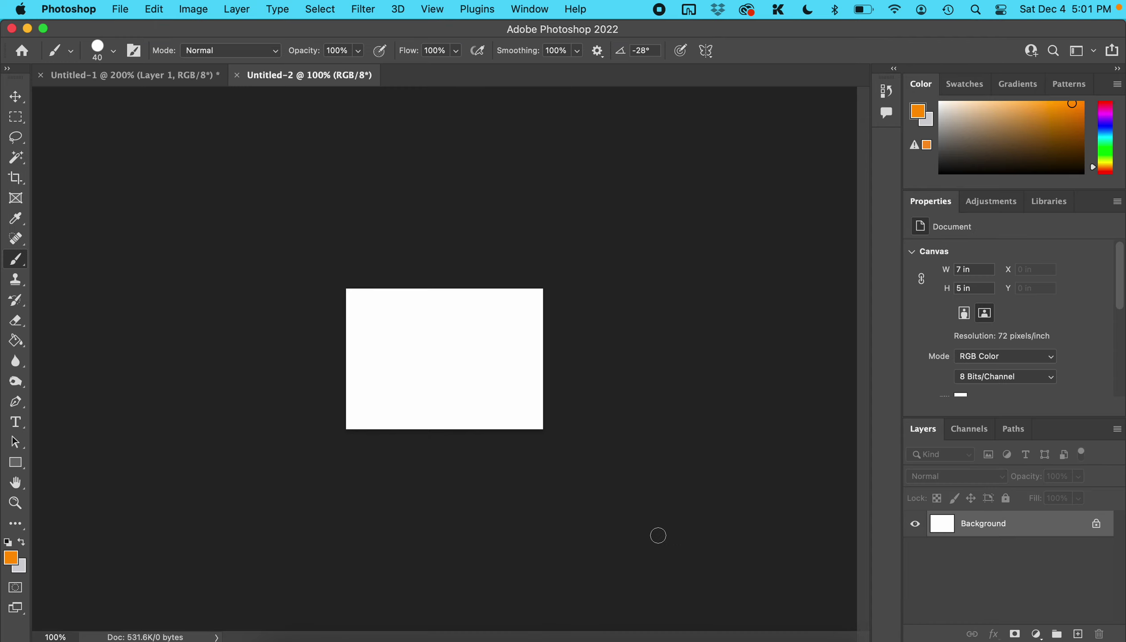
pyautogui.press('super+plus')
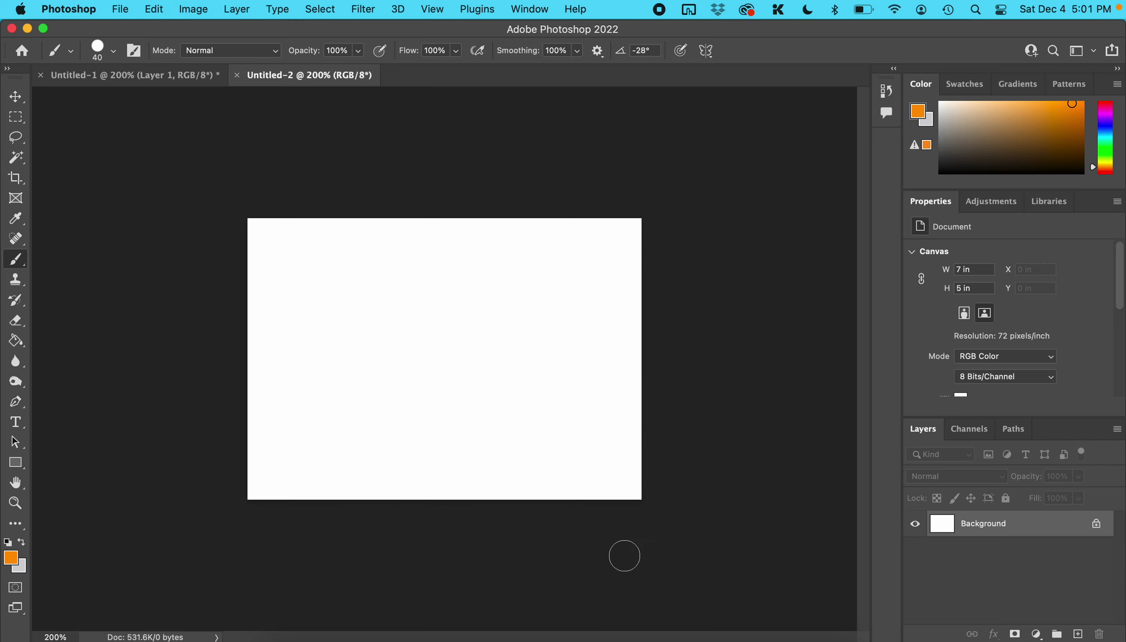
pyautogui.click(472, 637)
pyautogui.click(133, 306)
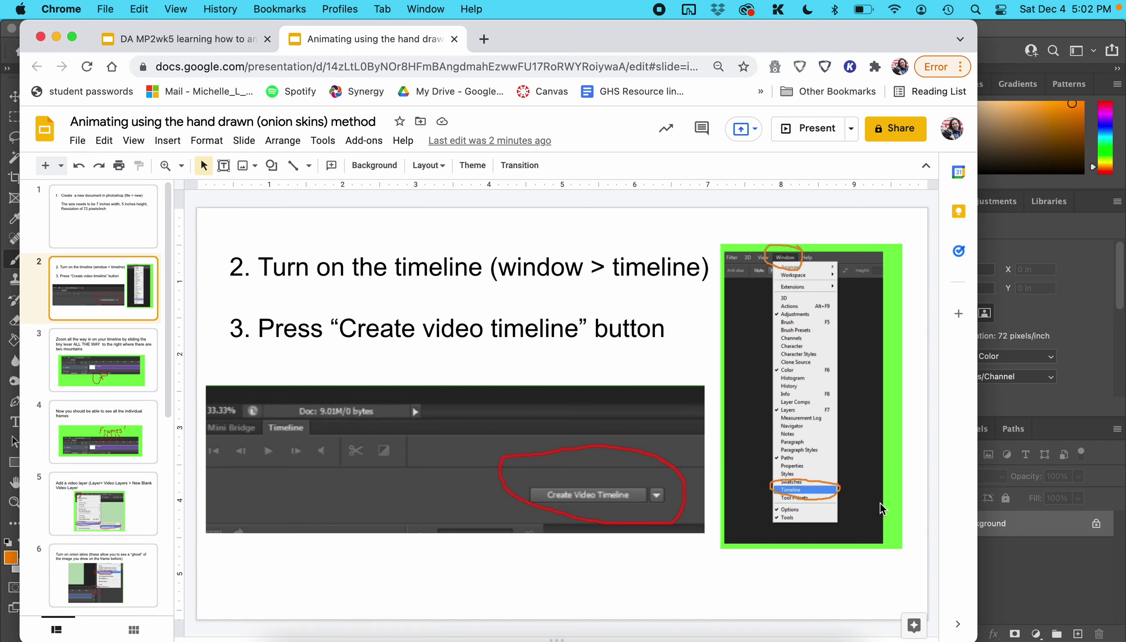
pyautogui.click(1086, 447)
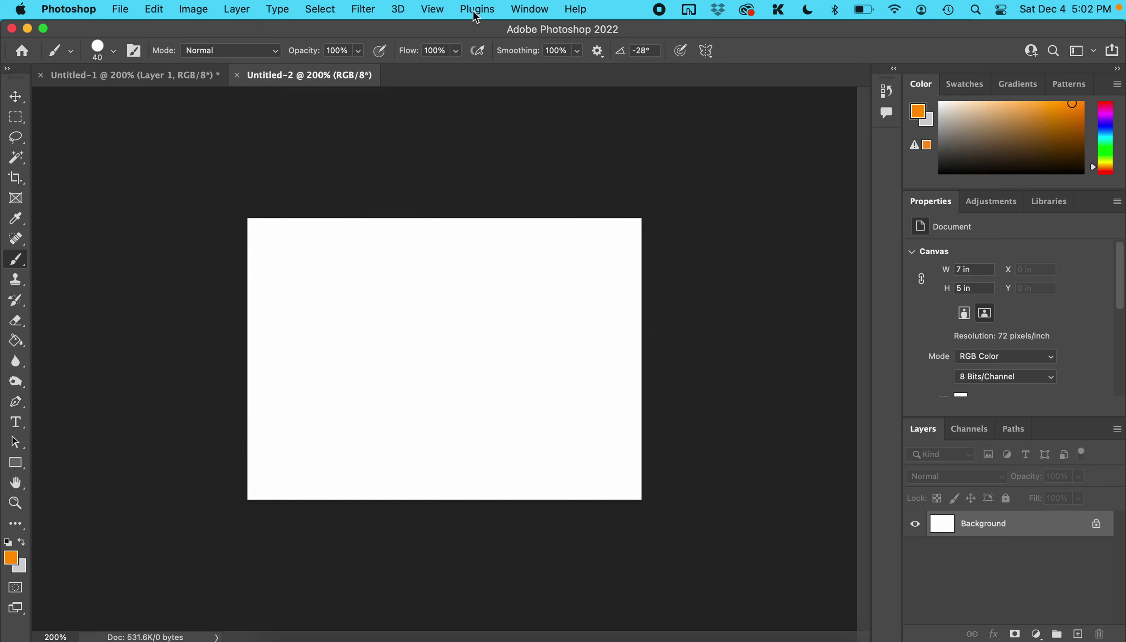
# Show the Timeline panel, then glance back at the slide instructions
pyautogui.click(528, 9)
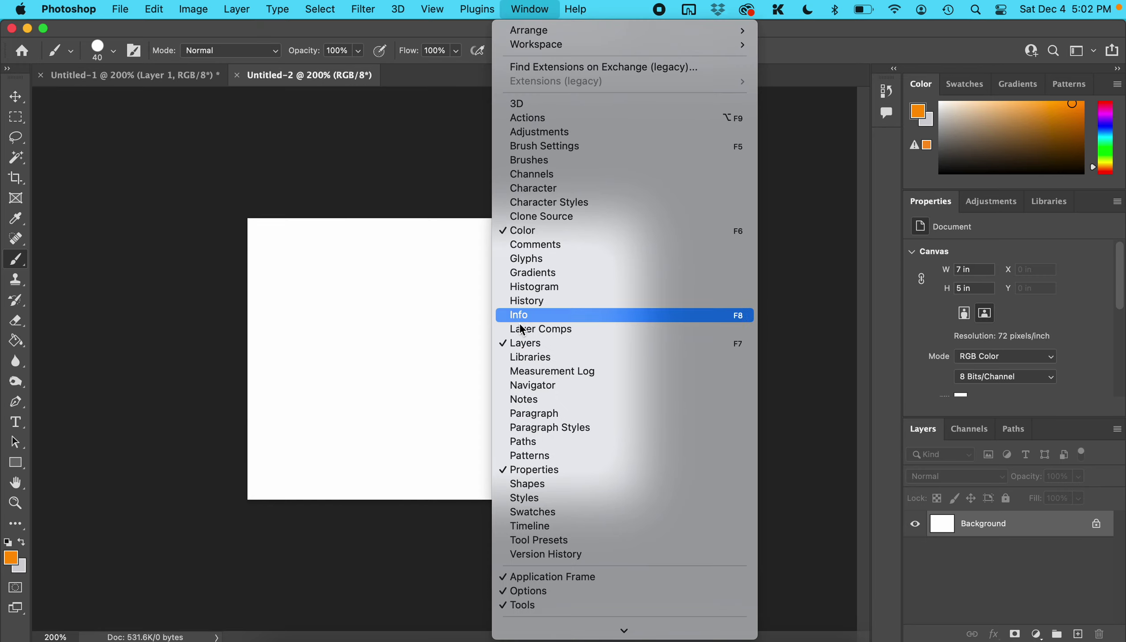
pyautogui.click(549, 527)
pyautogui.click(473, 635)
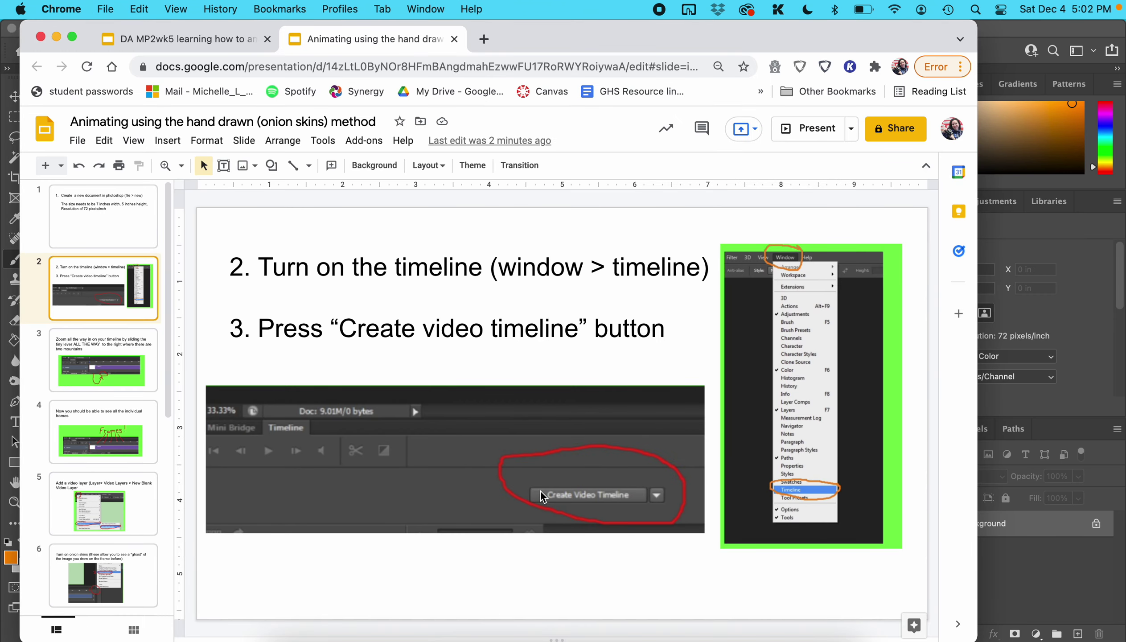
# Create a video timeline holding Layer 0, then return to the slide instructions
pyautogui.click(996, 585)
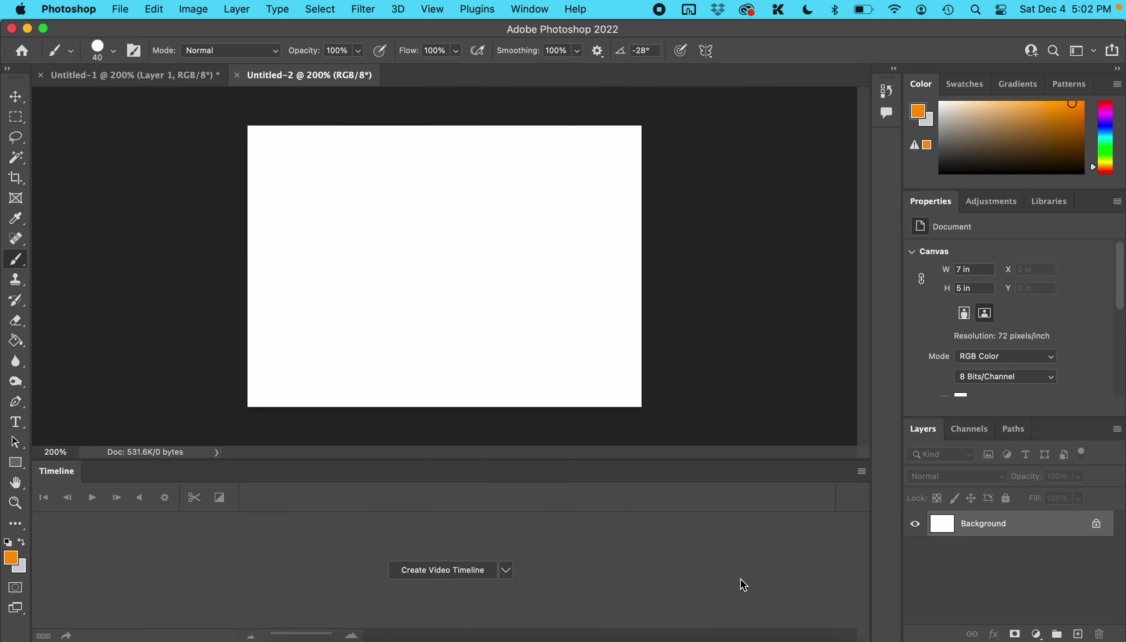
pyautogui.click(431, 564)
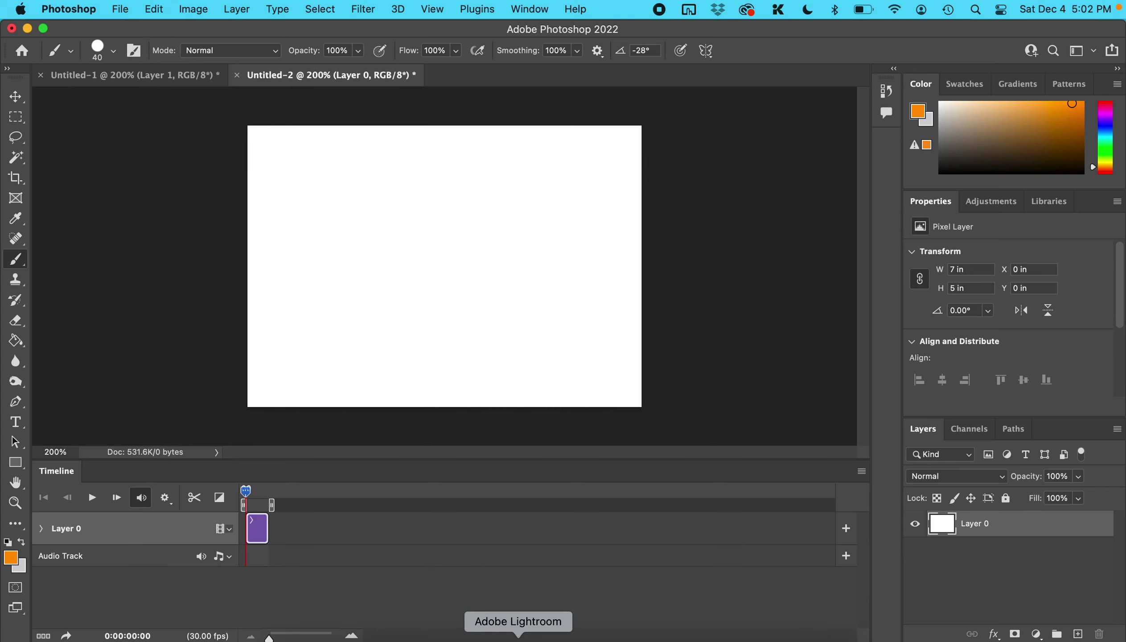
pyautogui.click(478, 637)
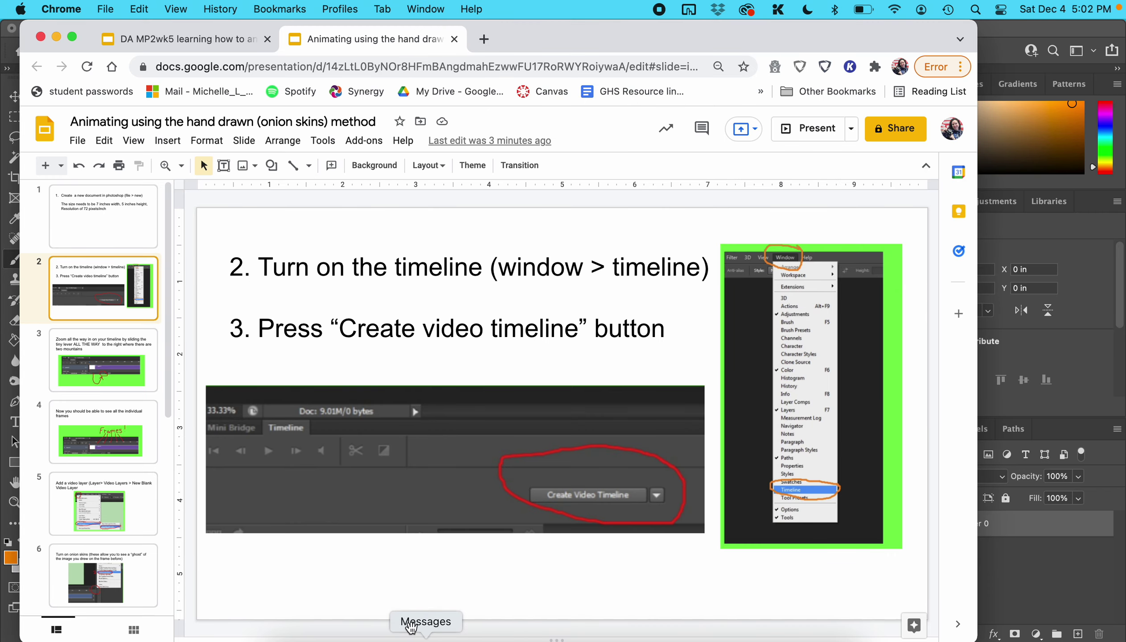
# Read slide 3 on zooming the timeline, then return to Photoshop
pyautogui.click(127, 378)
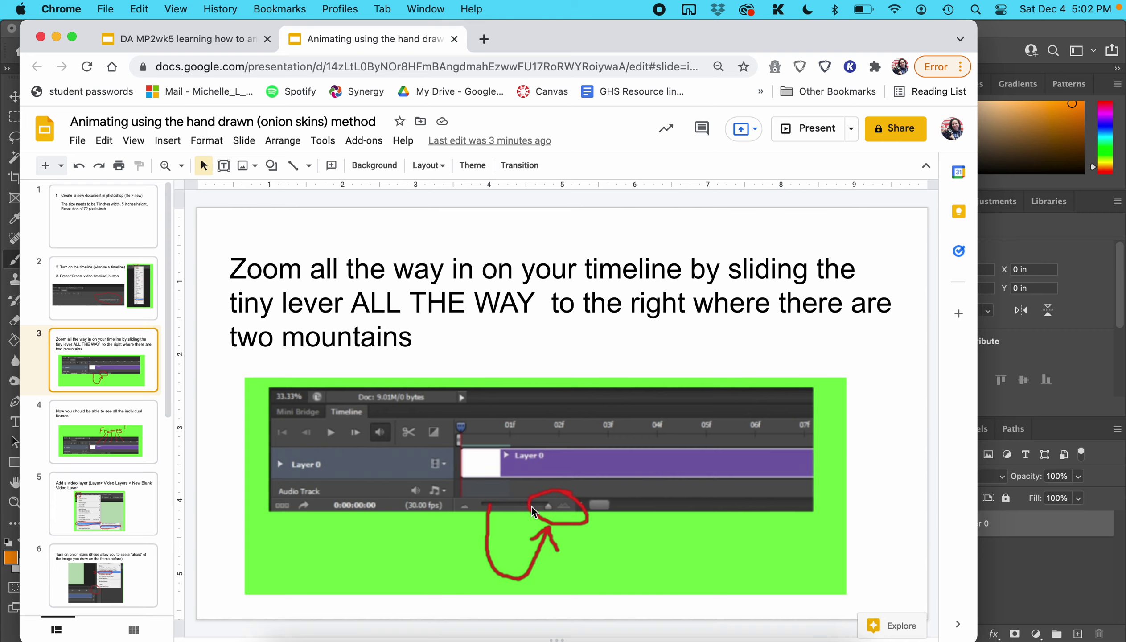
pyautogui.click(1027, 373)
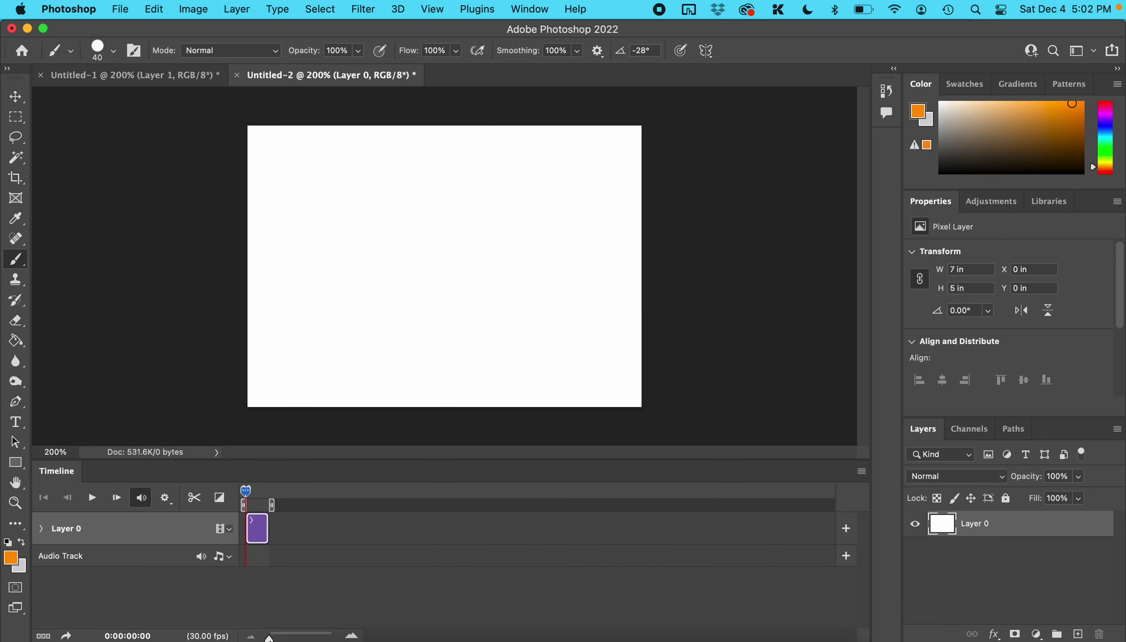
# Zoom the timeline fully in to frames 01f–11f, then view slide 4
pyautogui.moveTo(273, 637); pyautogui.dragTo(333, 637)
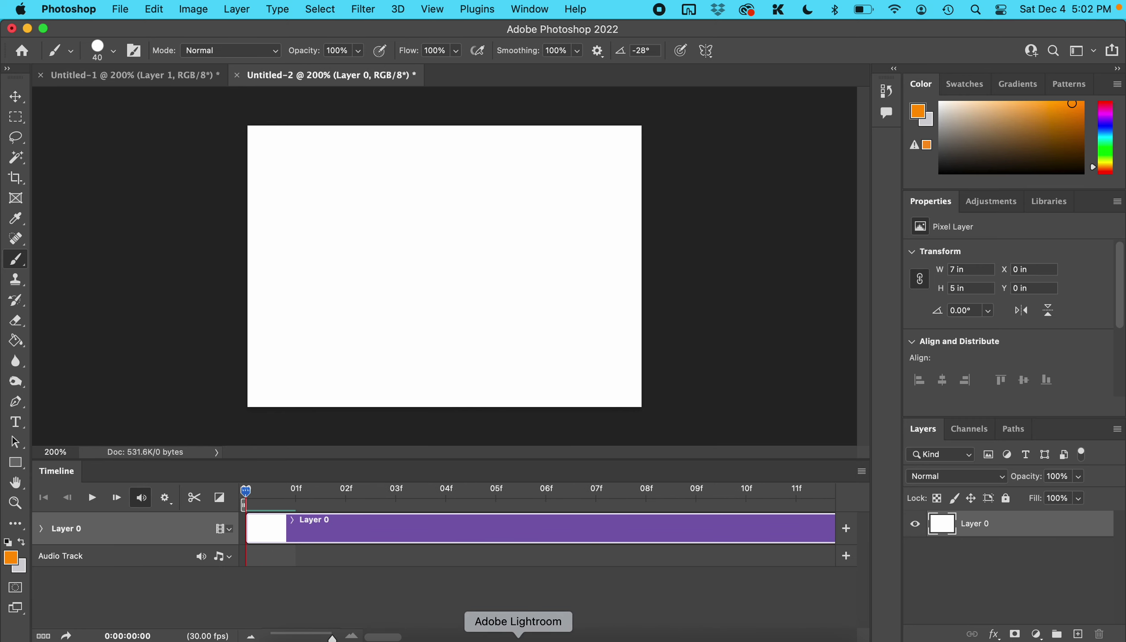
pyautogui.click(427, 637)
pyautogui.click(131, 451)
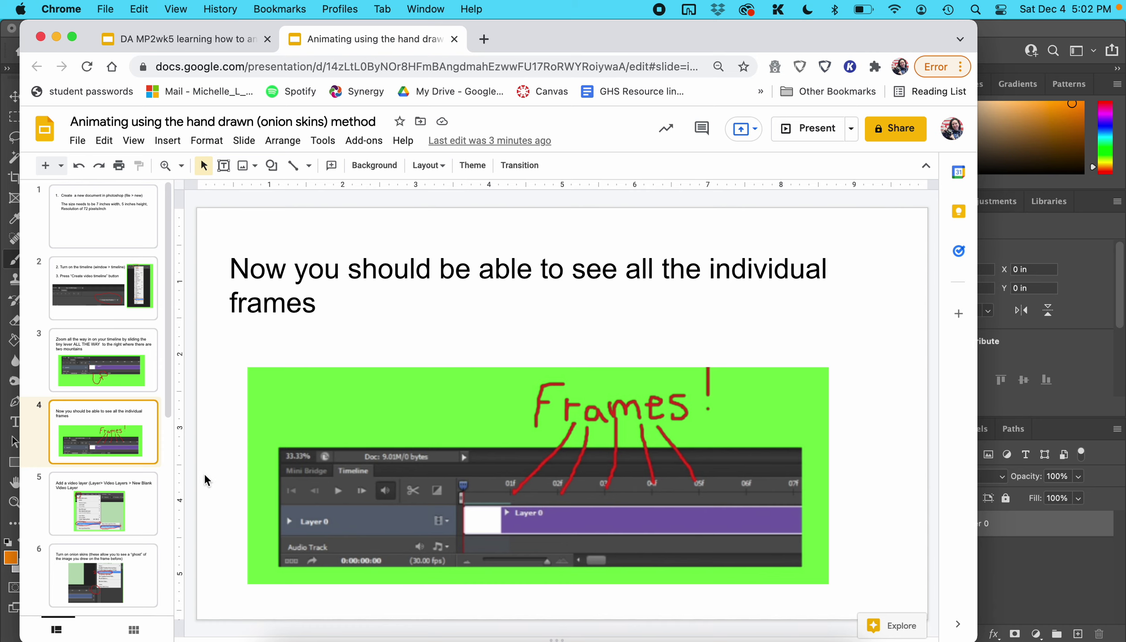
# Read slide 5 on adding a blank video layer, then return to Photoshop
pyautogui.click(147, 508)
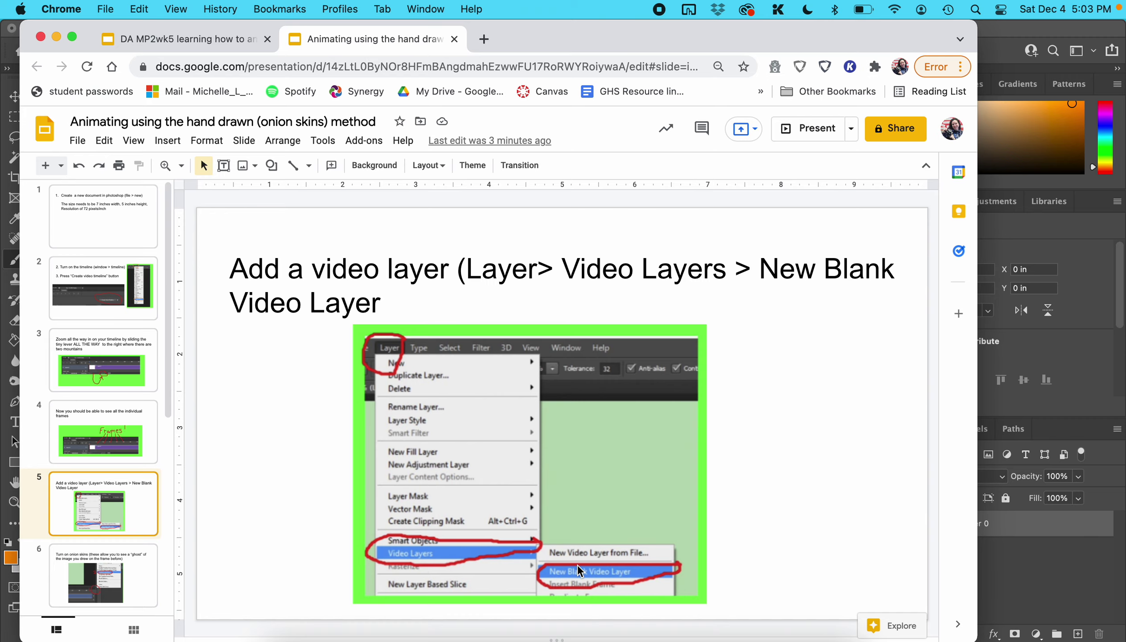
pyautogui.click(1033, 581)
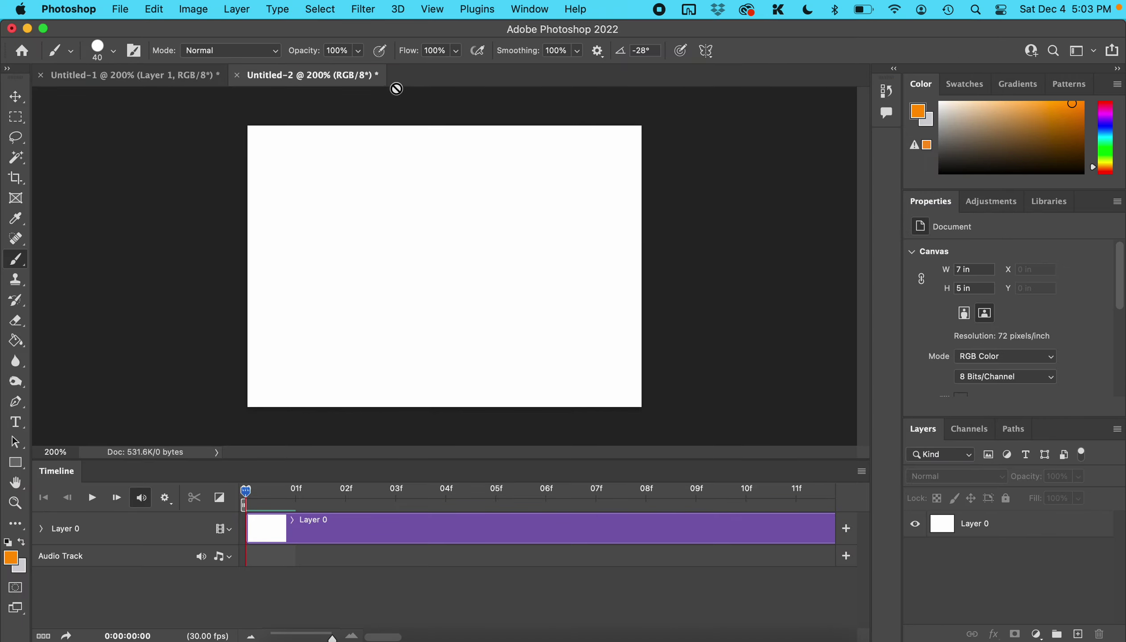
# Add a new blank video layer, Layer 1, above Layer 0, then return to the slides
pyautogui.click(251, 12)
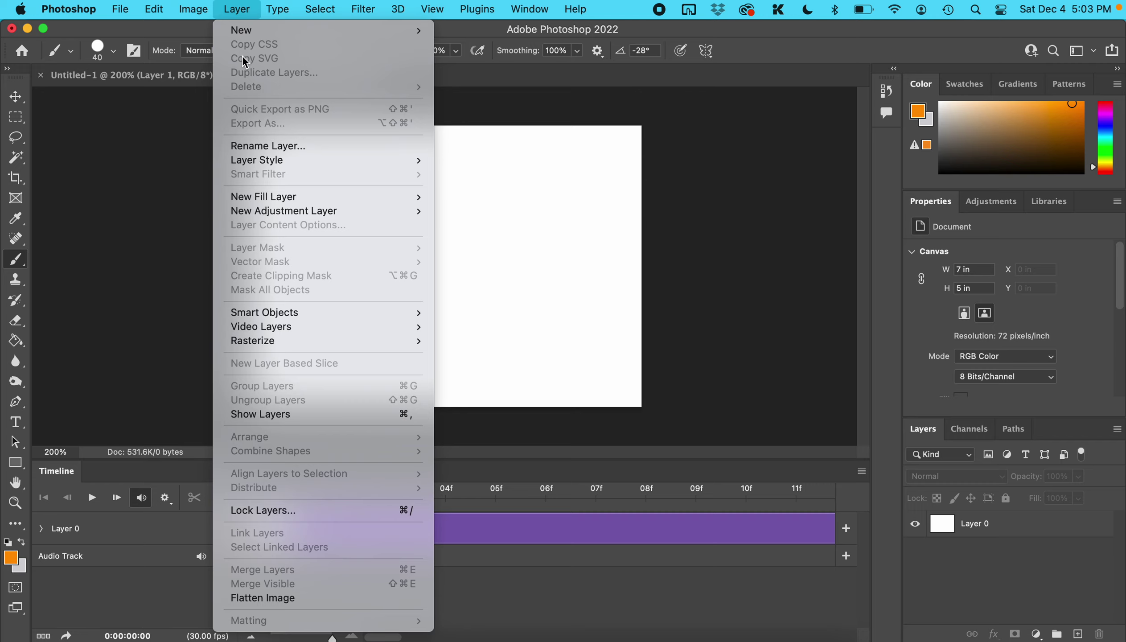
pyautogui.moveTo(287, 330)
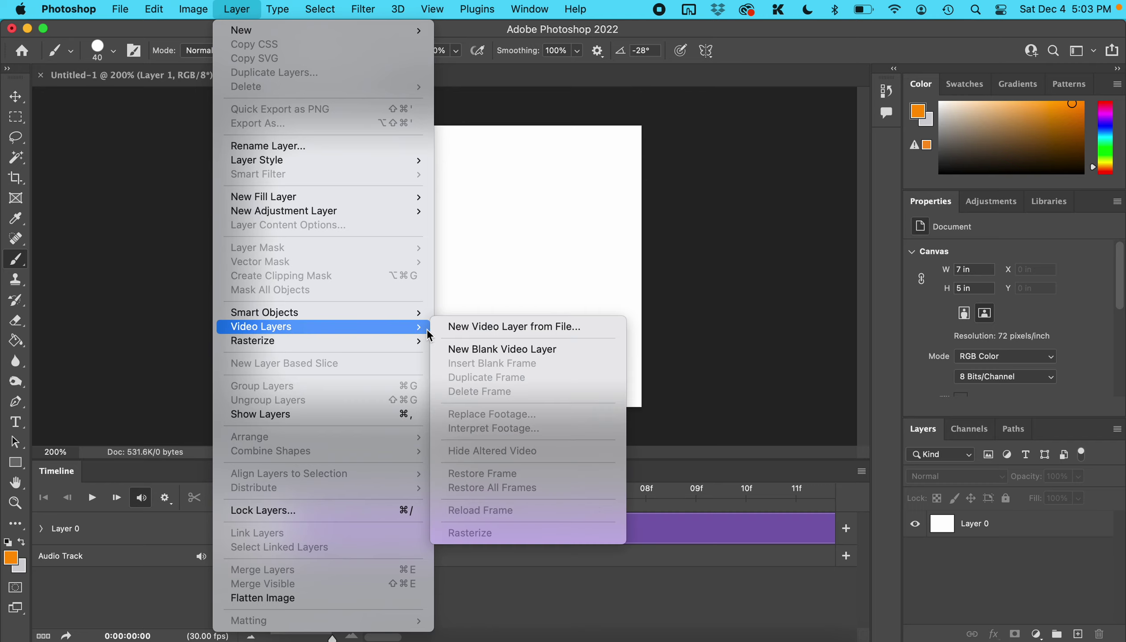
pyautogui.click(454, 352)
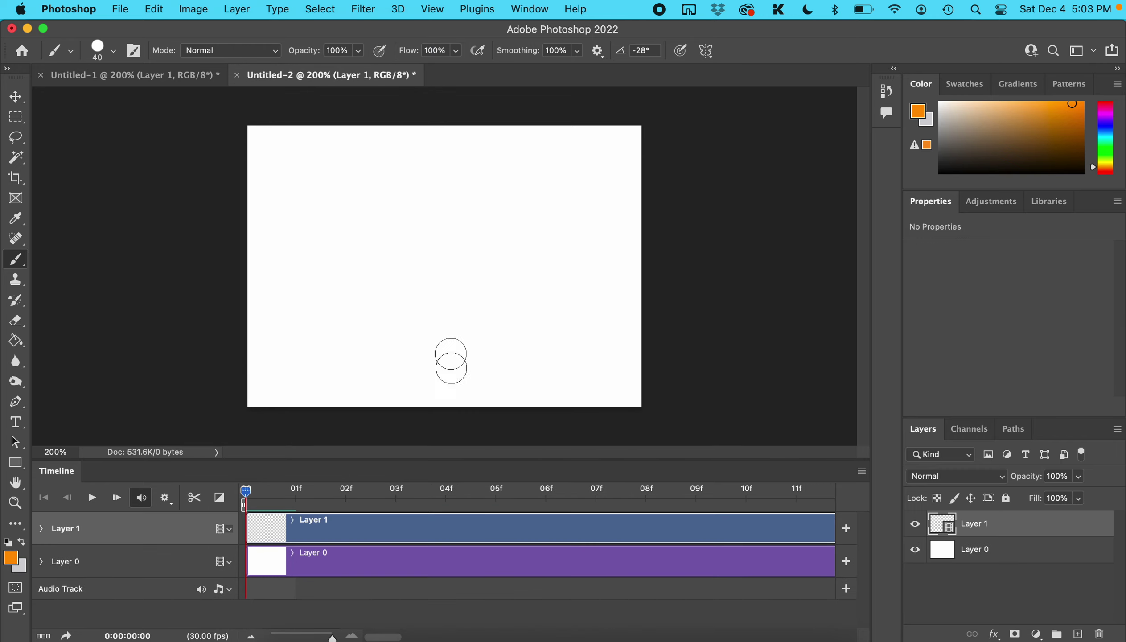
pyautogui.click(470, 639)
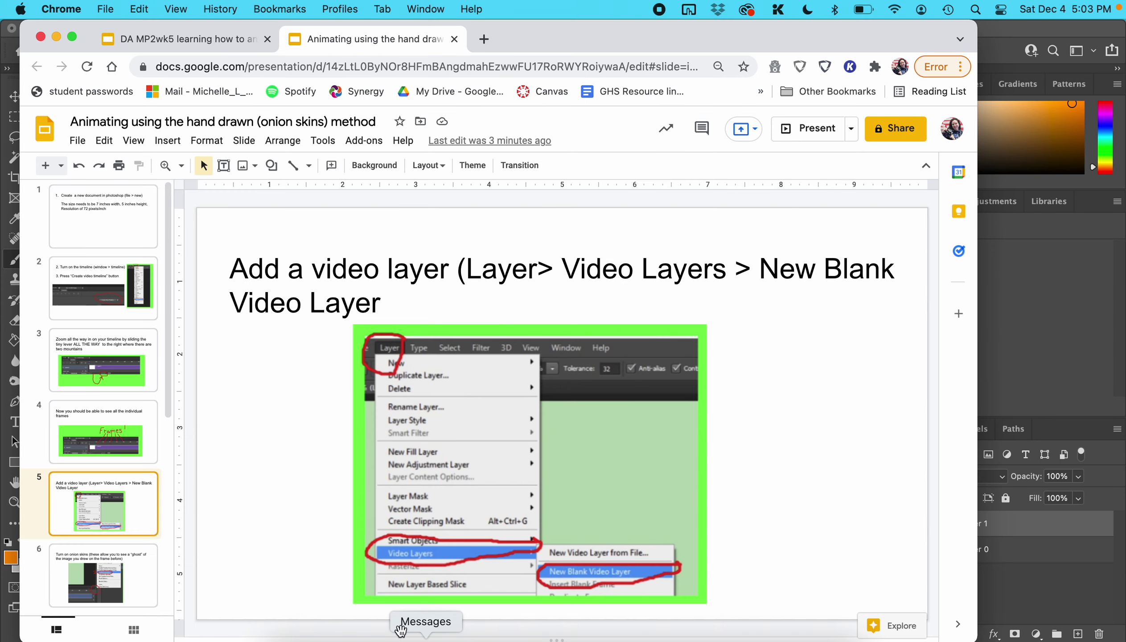
# Read slide 6 on turning on onion skins, then return to Photoshop
pyautogui.scroll(-1, 130, 523)
pyautogui.click(130, 524)
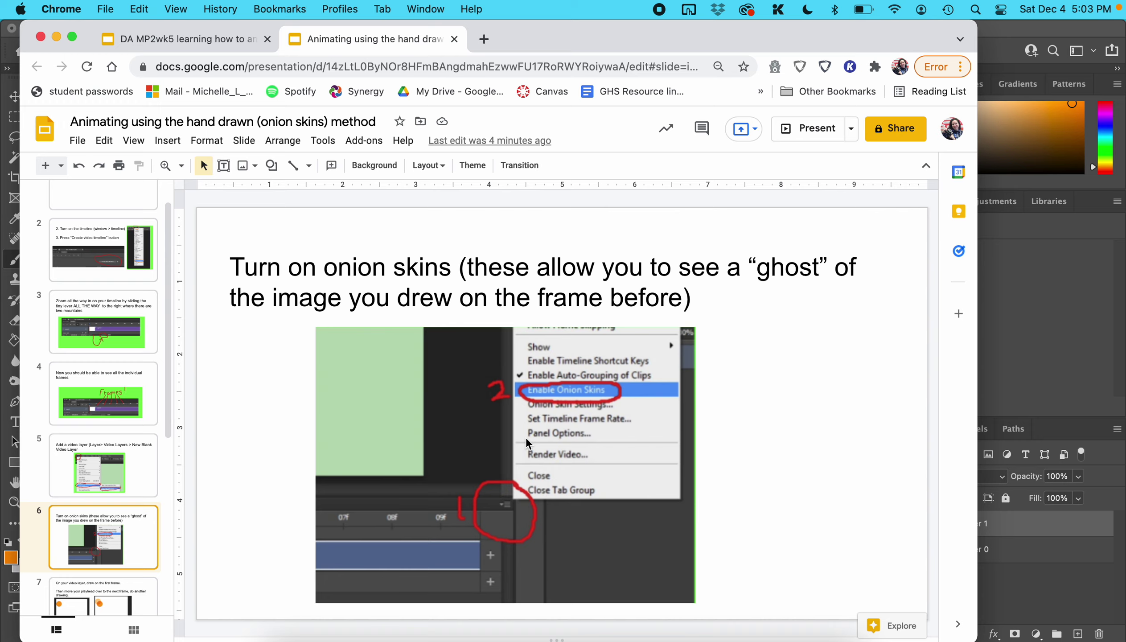
pyautogui.click(1062, 369)
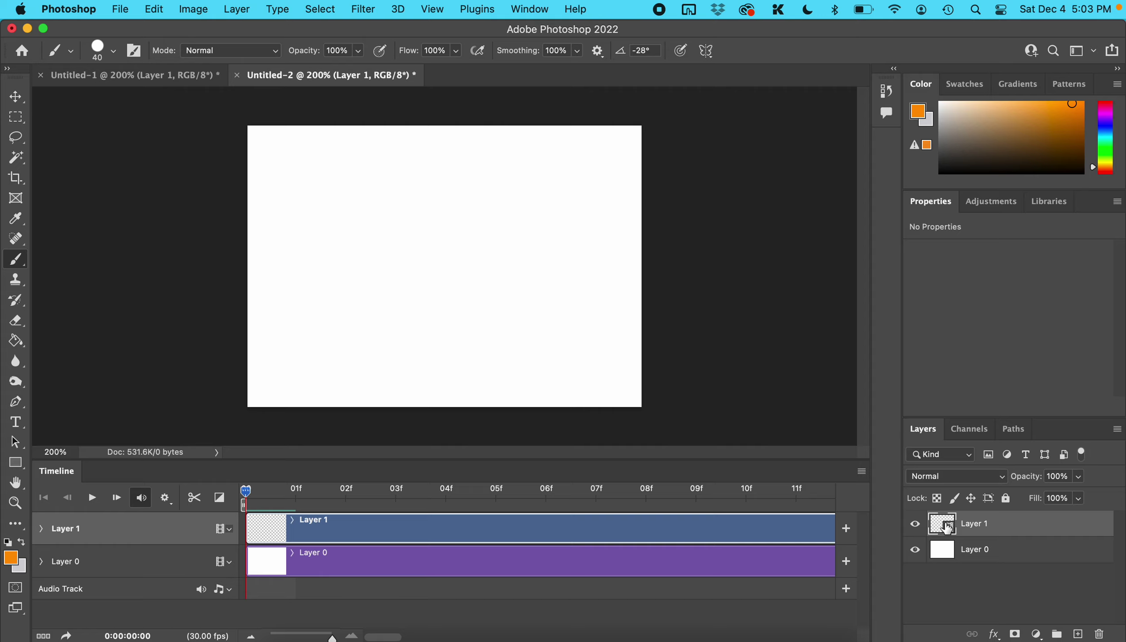
# Enable onion skins from the timeline options menu, then return to slide 6
pyautogui.click(862, 472)
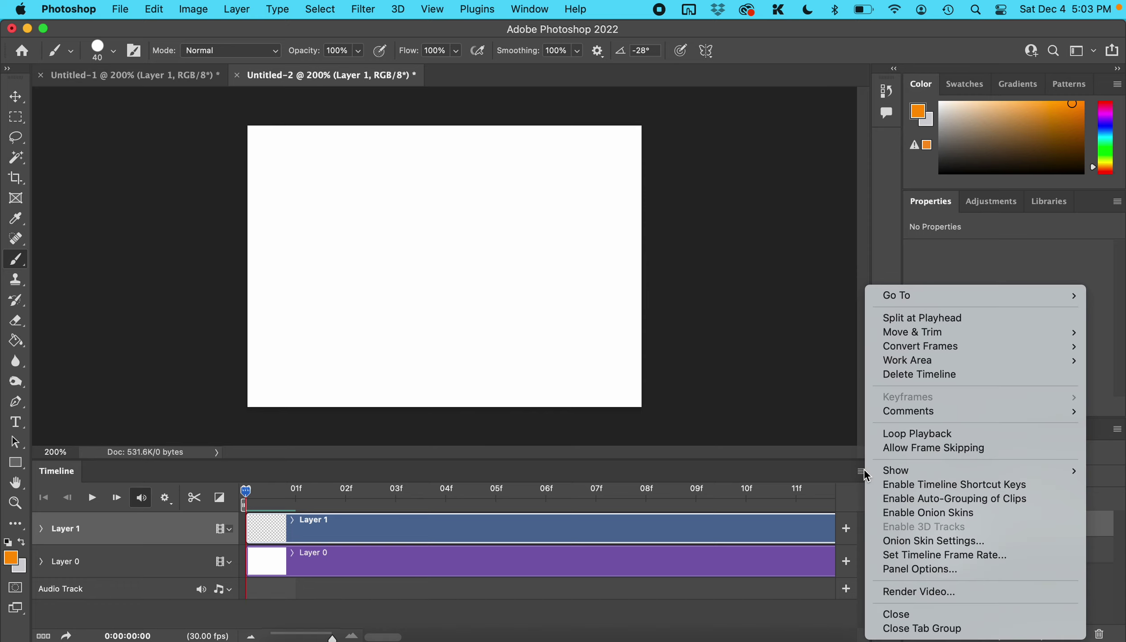
pyautogui.click(904, 514)
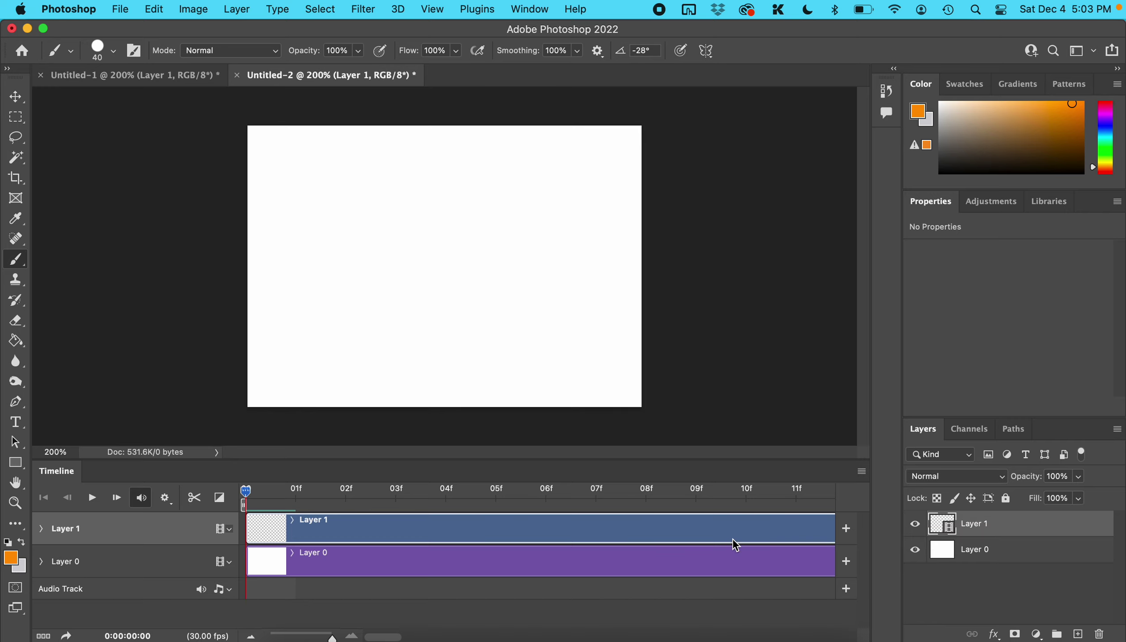
pyautogui.click(473, 638)
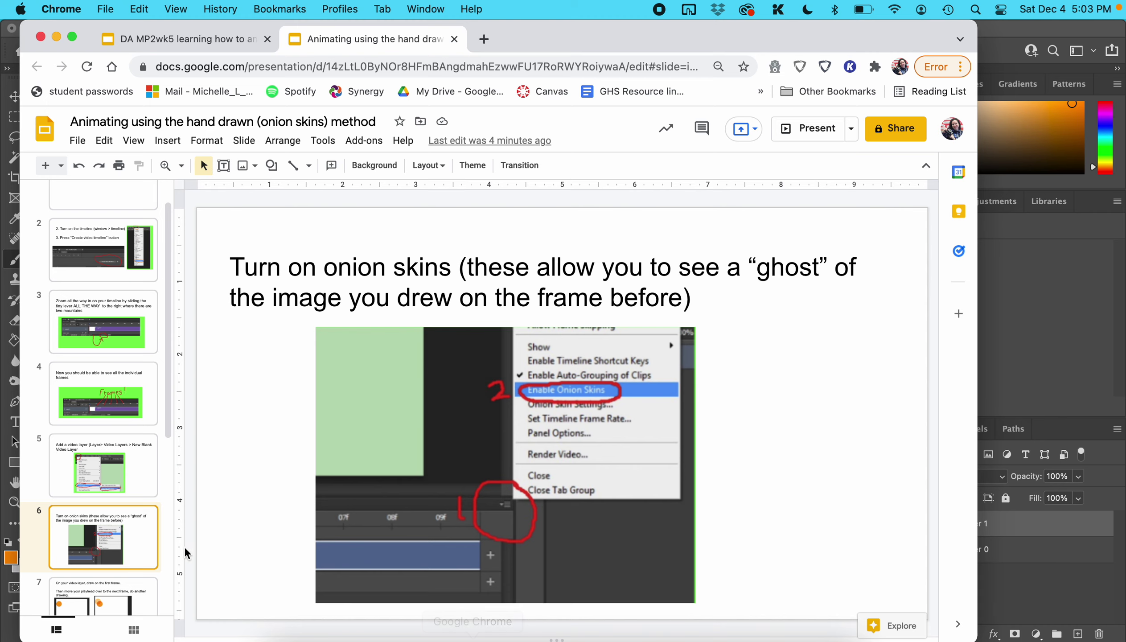
# Advance to slide 7 on drawing successive frames, then return to Photoshop
pyautogui.press('Down')
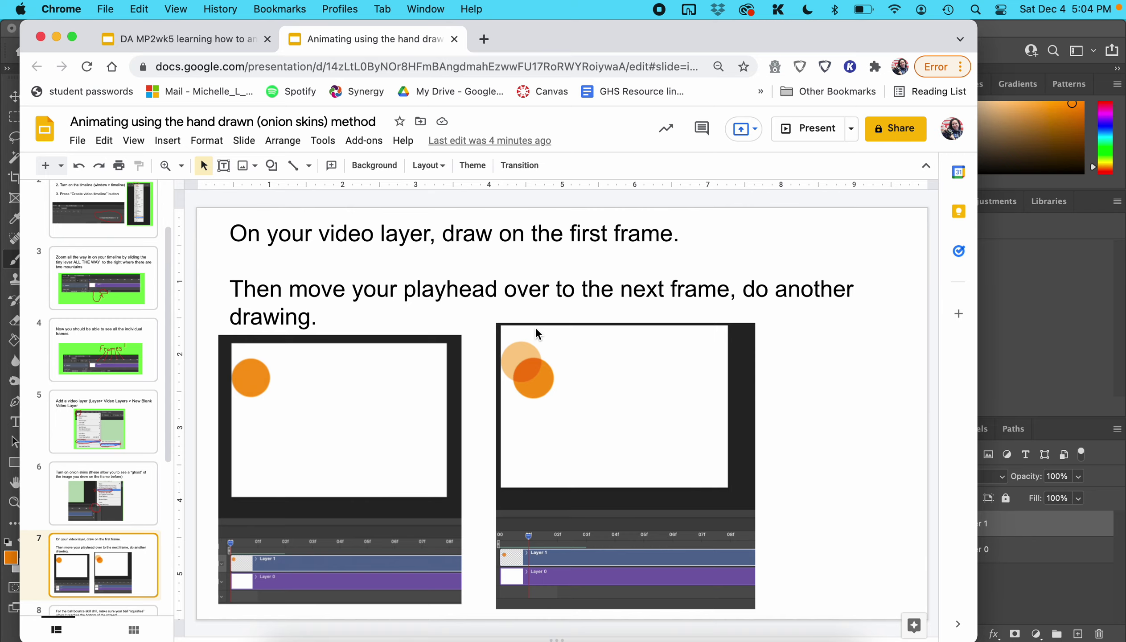
pyautogui.click(1044, 272)
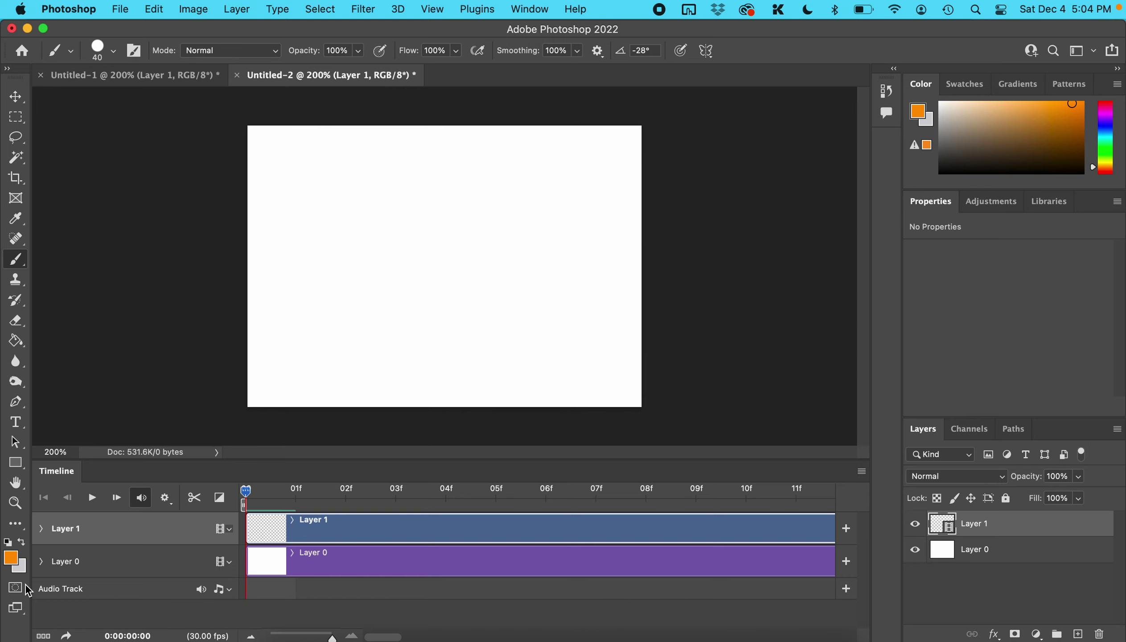
# Set the foreground to orange f89a14 and use a 70 px brush at 100% hardness
pyautogui.click(12, 557)
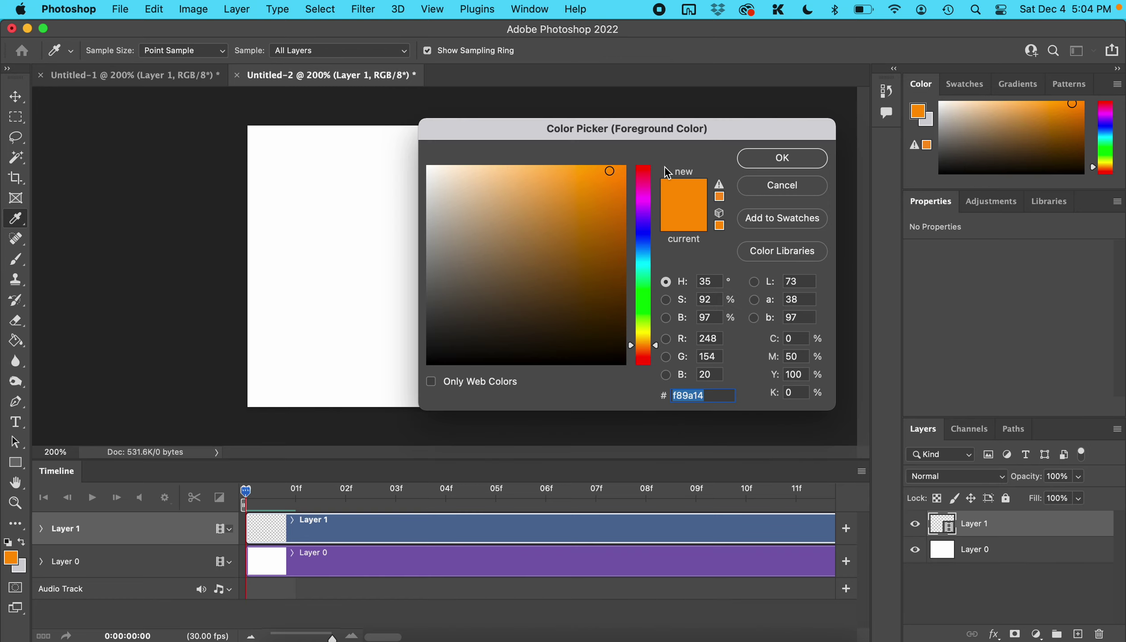
pyautogui.click(771, 162)
pyautogui.press('b')
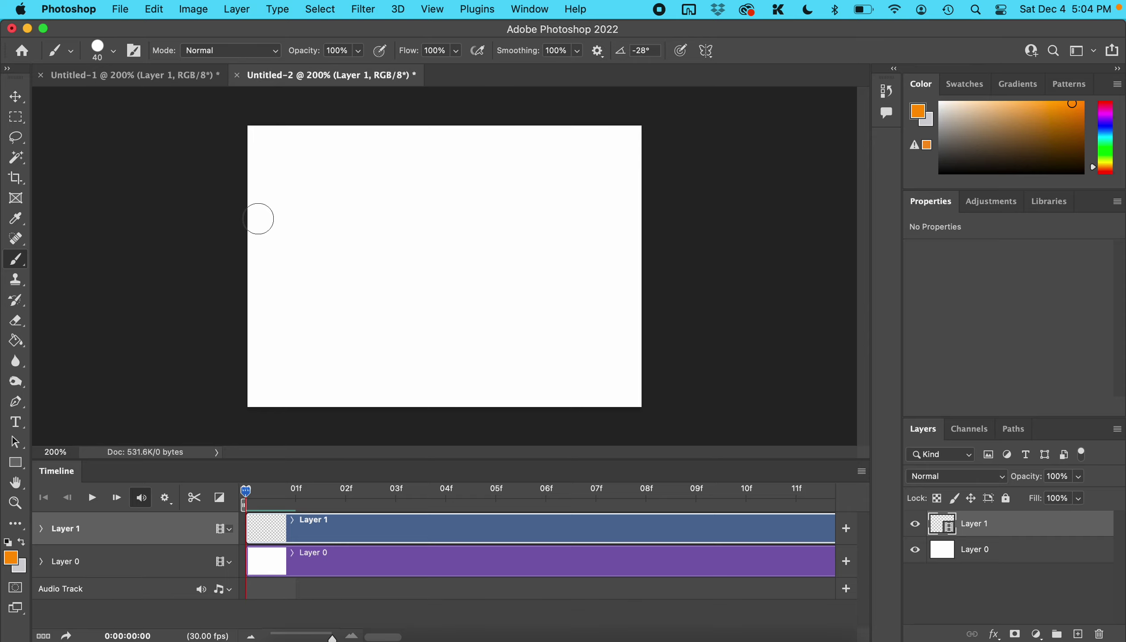
pyautogui.press(']')
pyautogui.press(']')
pyautogui.press(']')
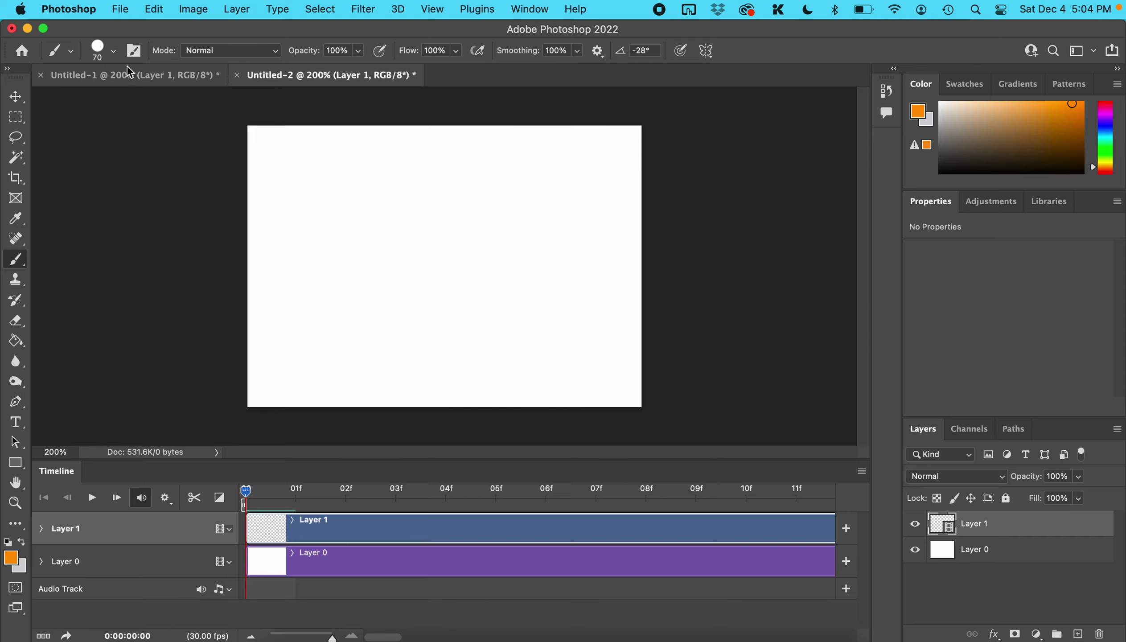
pyautogui.click(114, 52)
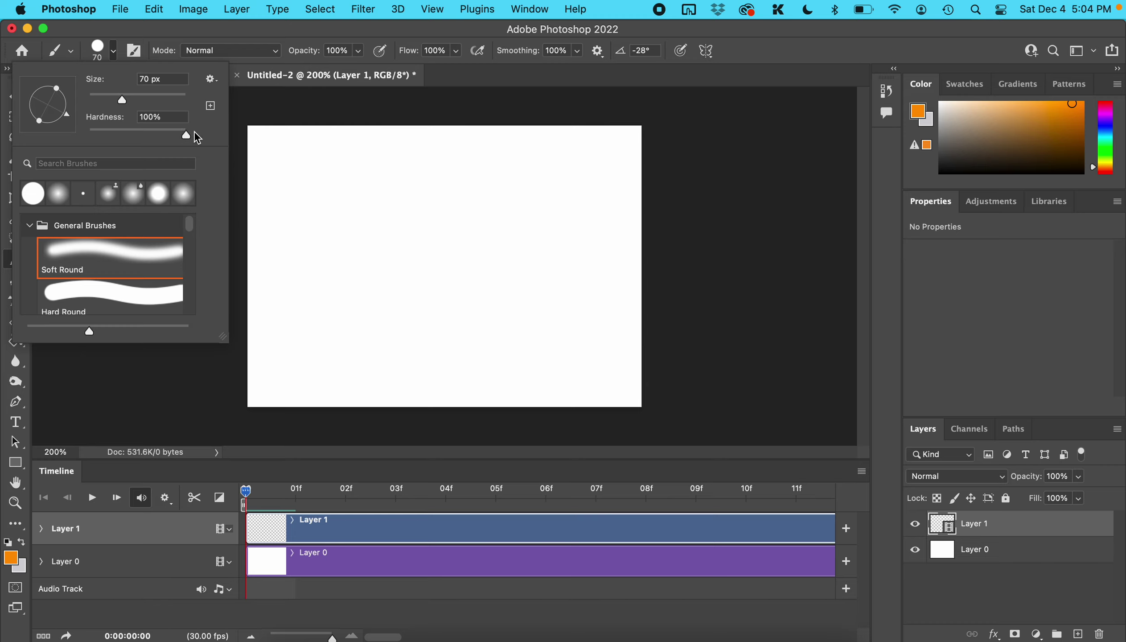
pyautogui.click(503, 97)
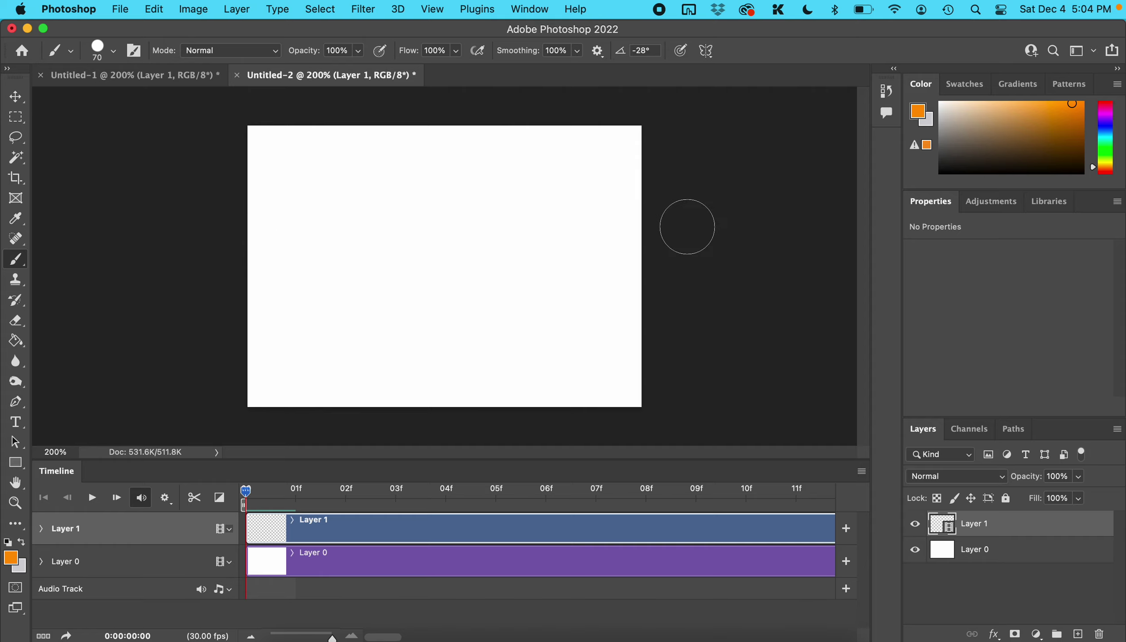
# Paint orange ball dabs on frames 00–04, each placed slightly lower and further right
pyautogui.click(272, 196)
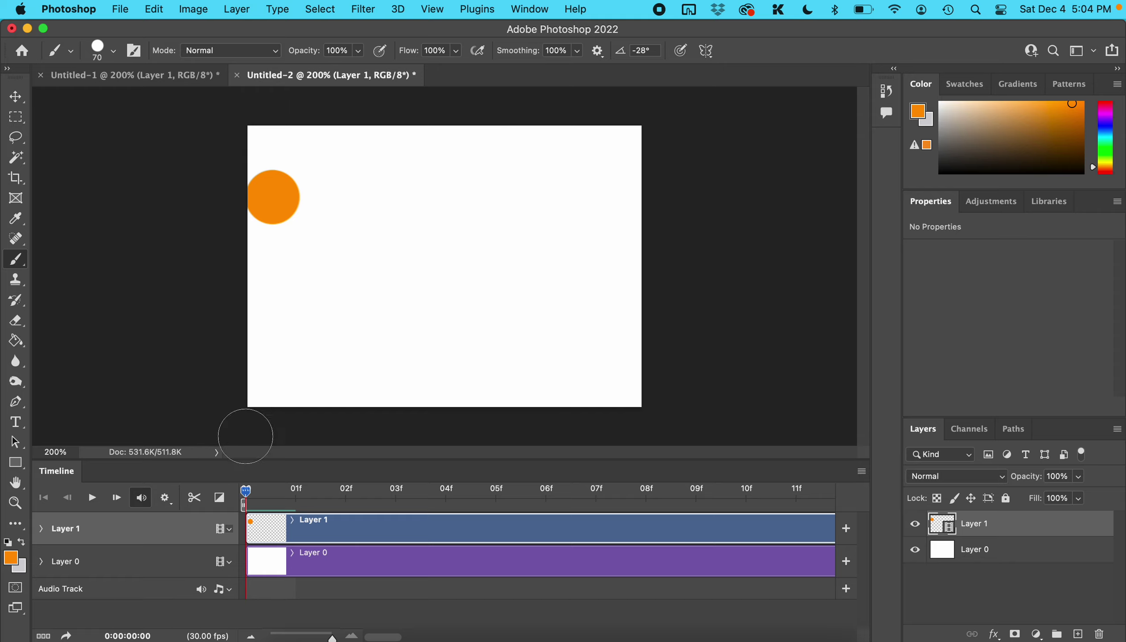
pyautogui.moveTo(247, 492); pyautogui.dragTo(276, 494)
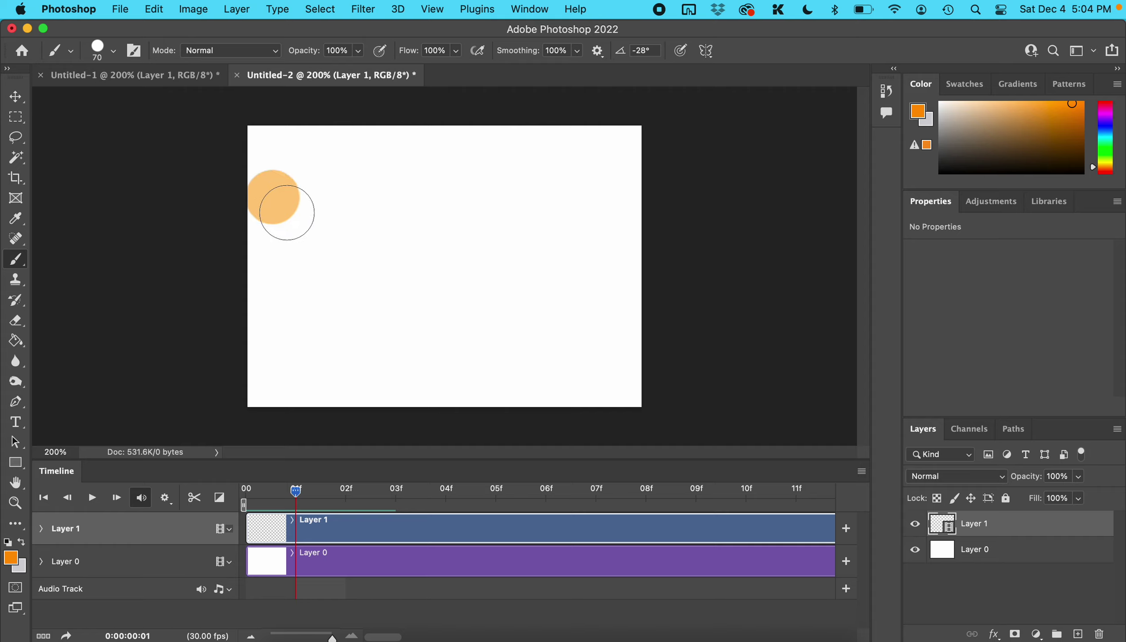
pyautogui.click(287, 213)
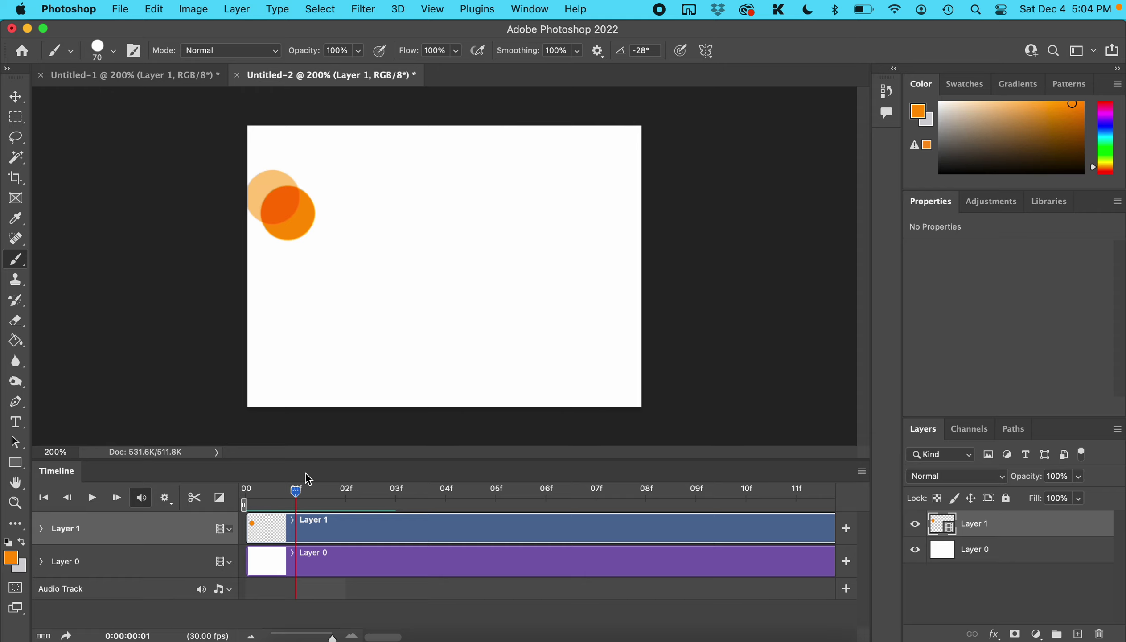
pyautogui.moveTo(299, 492); pyautogui.dragTo(327, 491)
pyautogui.click(305, 233)
pyautogui.moveTo(347, 493); pyautogui.dragTo(372, 495)
pyautogui.click(315, 257)
pyautogui.moveTo(397, 489); pyautogui.dragTo(435, 492)
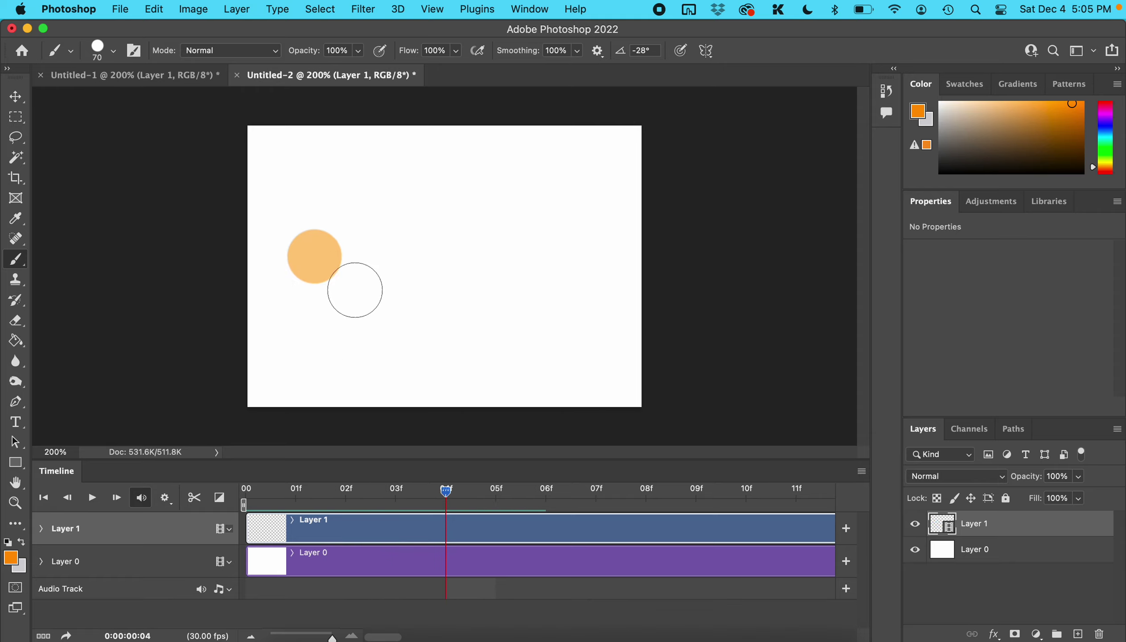
pyautogui.click(335, 278)
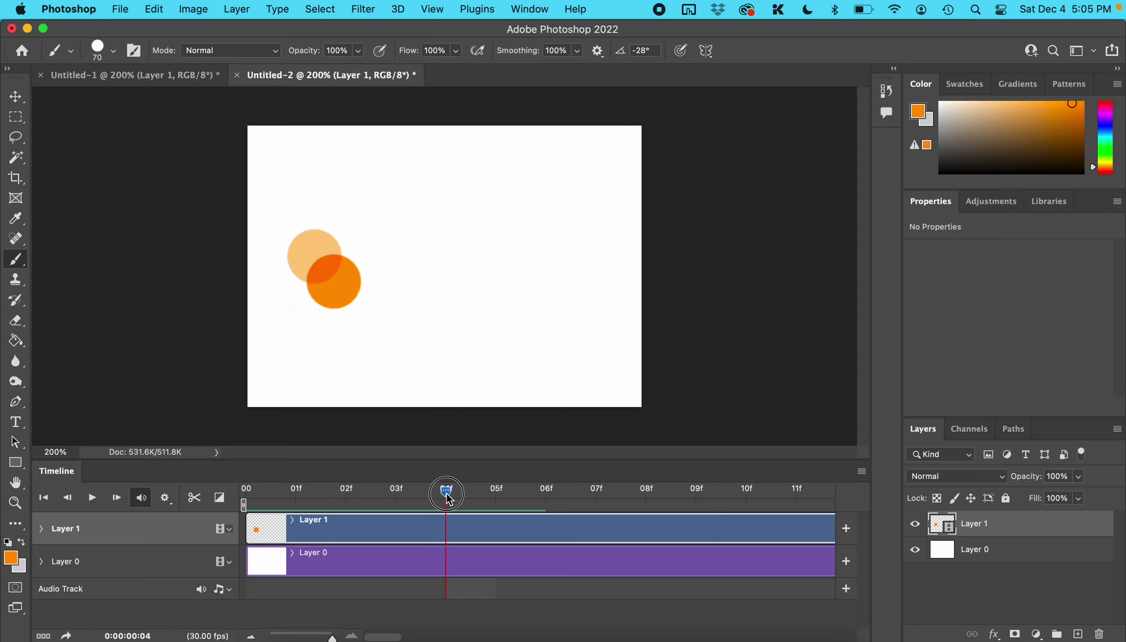
pyautogui.moveTo(447, 492); pyautogui.dragTo(478, 497)
# Continue the falling ball on frames 05–08, then bring the instruction slides back up
pyautogui.click(347, 306)
pyautogui.moveTo(496, 491); pyautogui.dragTo(547, 492)
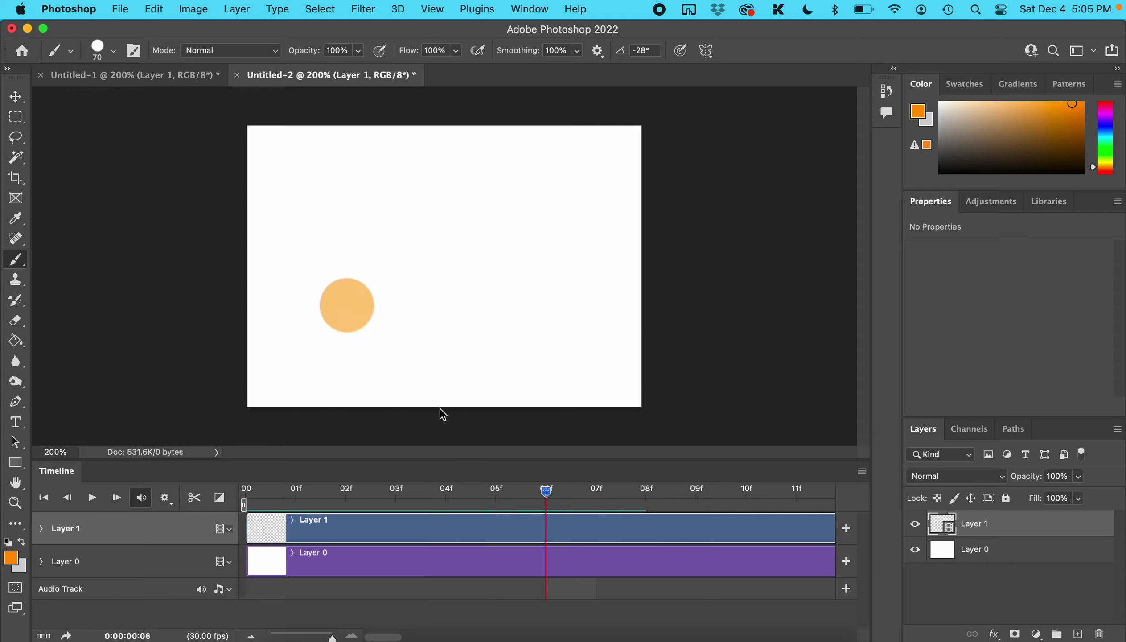
pyautogui.click(356, 327)
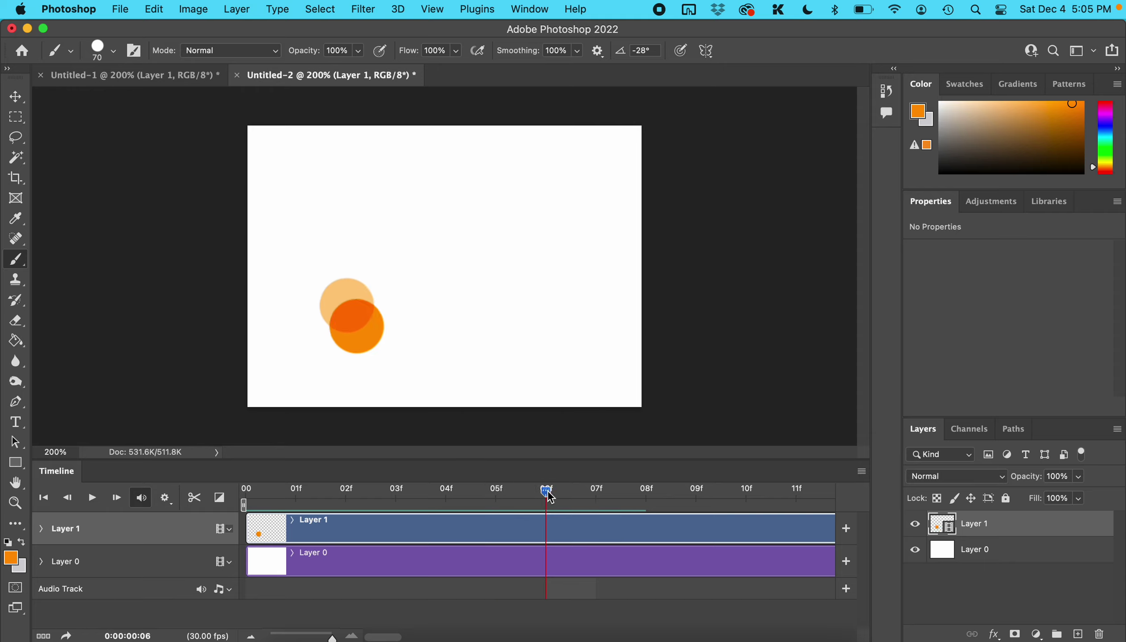
pyautogui.click(572, 494)
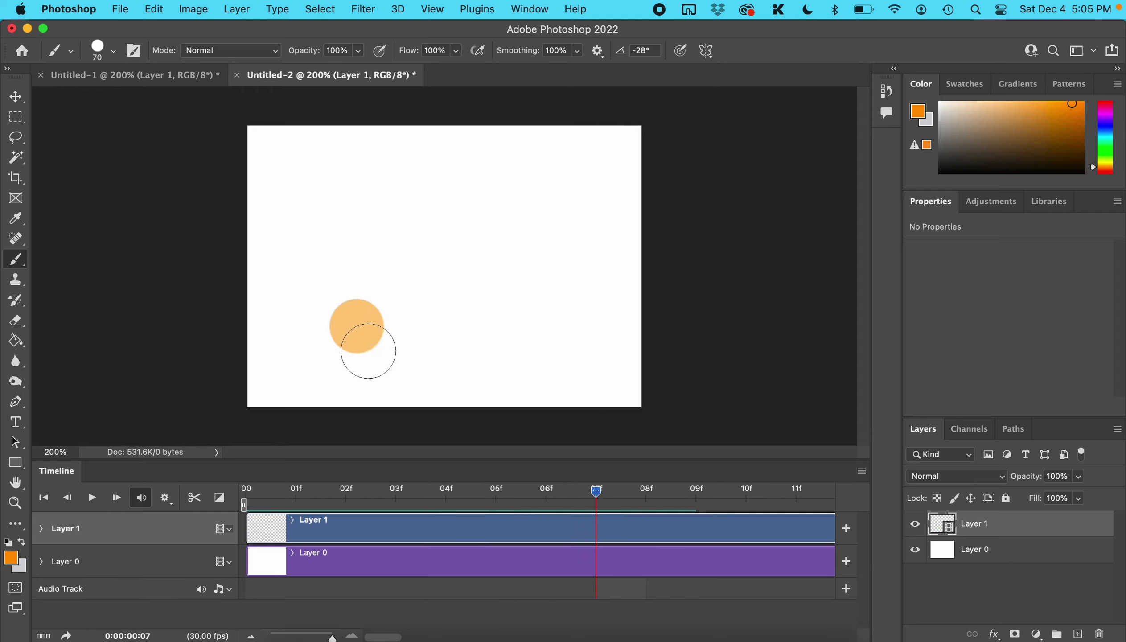
pyautogui.click(370, 352)
pyautogui.click(646, 491)
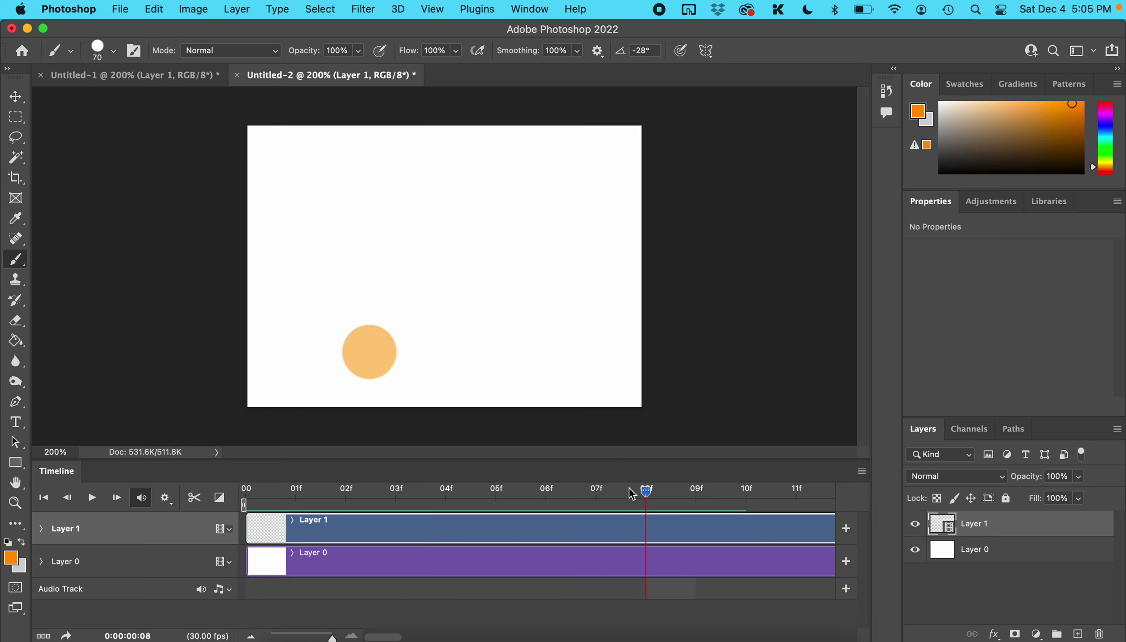
pyautogui.click(395, 371)
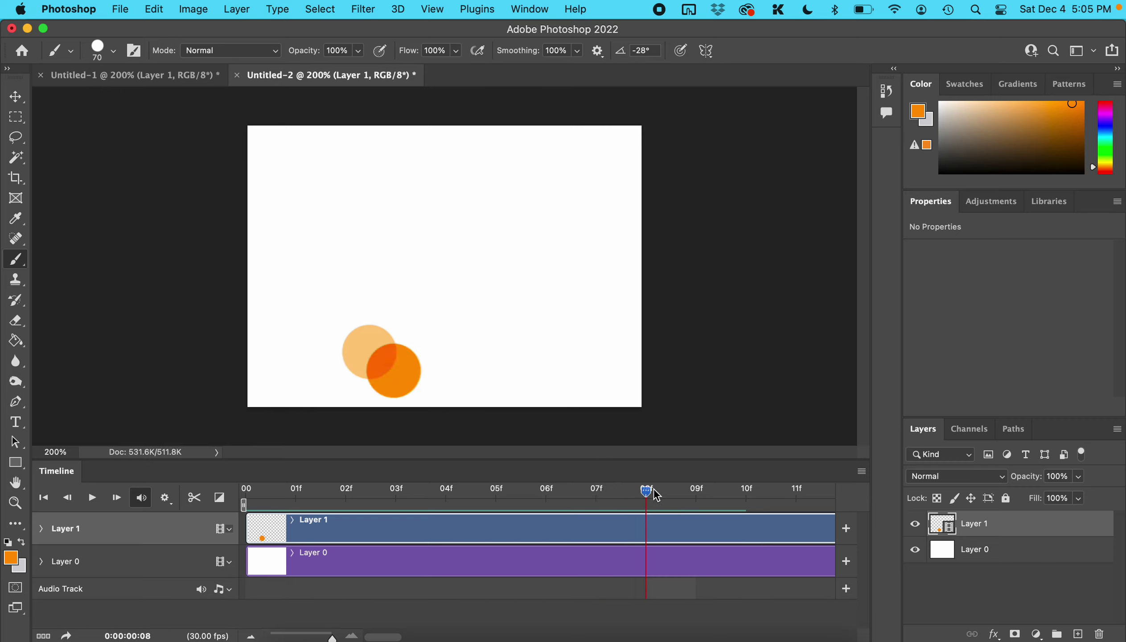
pyautogui.click(696, 491)
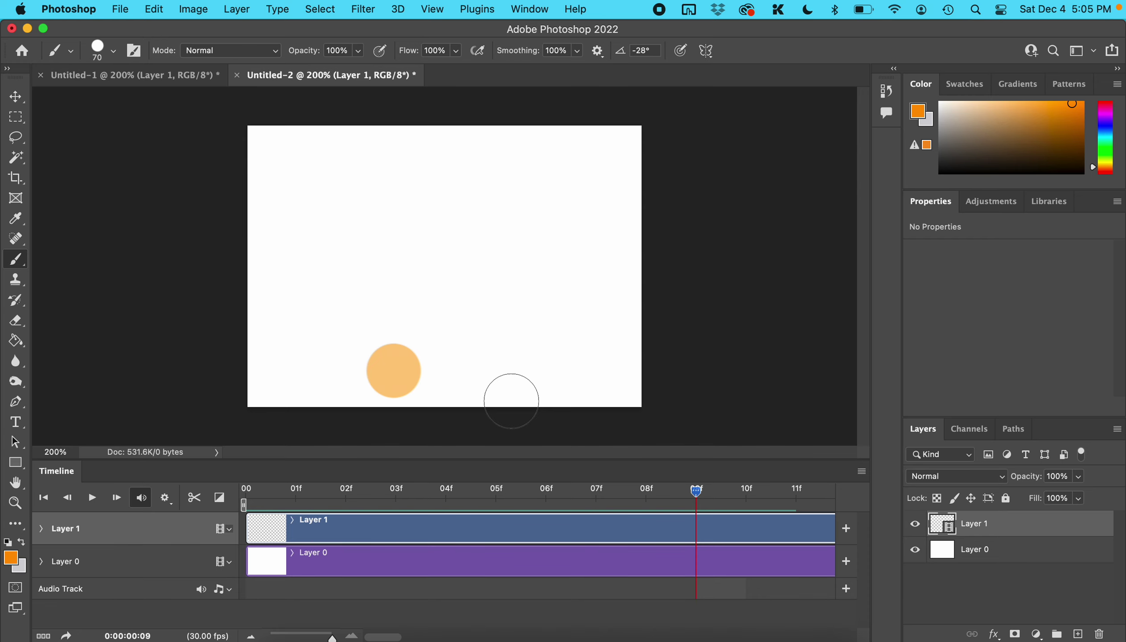
pyautogui.click(466, 633)
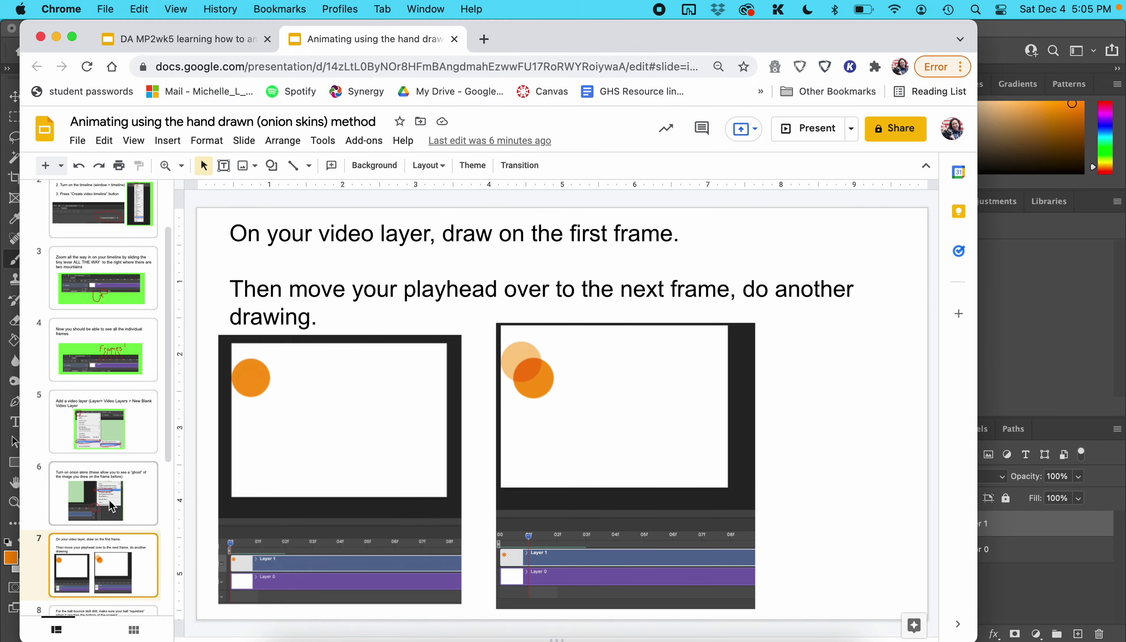
# Show slide 8 on squishing the ball, then return to Photoshop with a 25 px brush
pyautogui.scroll(-3, 111, 505)
pyautogui.click(111, 578)
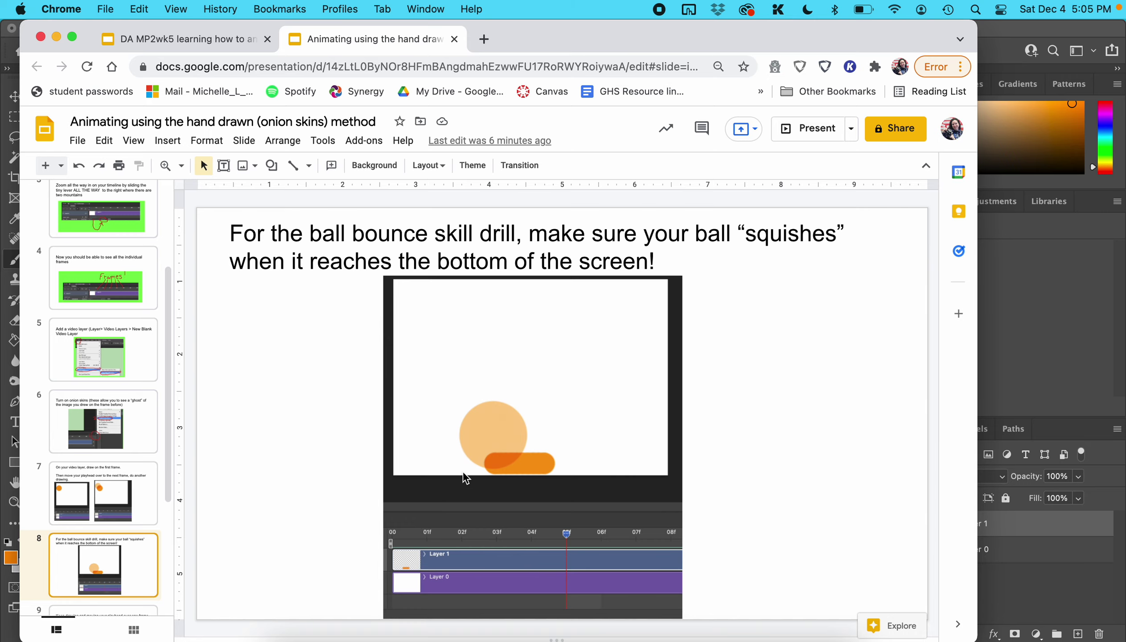
pyautogui.click(1054, 362)
pyautogui.press('[')
pyautogui.press('[')
pyautogui.press('[')
pyautogui.press('[')
pyautogui.press('[')
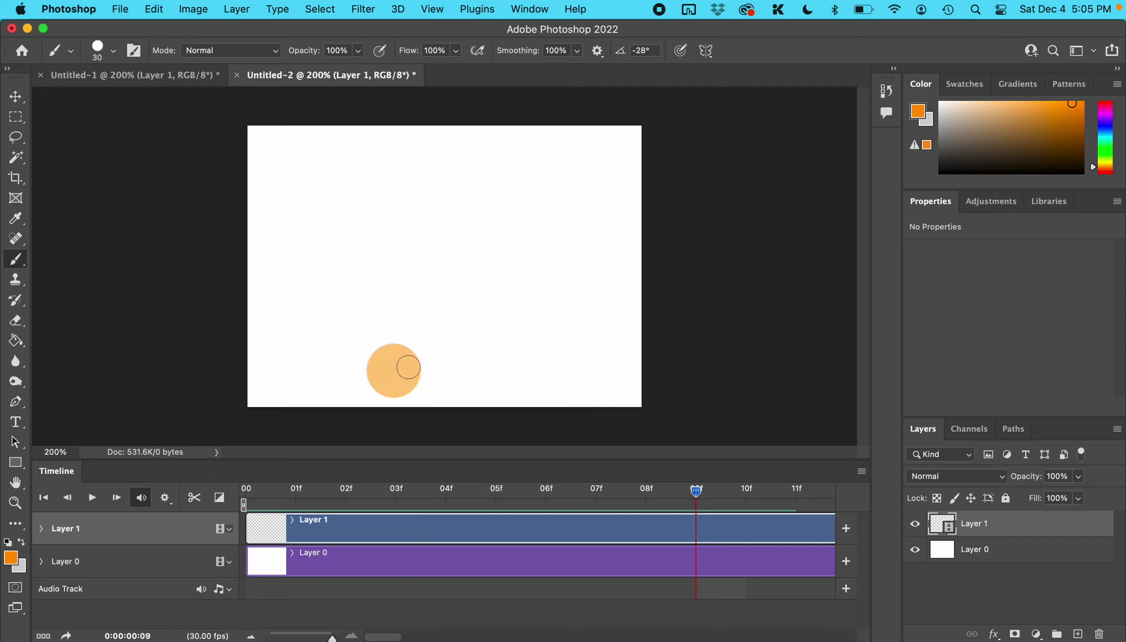
# Paint a squished ball along the canvas bottom on frame 09, then a larger rebounding ball on frame 10
pyautogui.click(391, 396)
pyautogui.moveTo(391, 396); pyautogui.dragTo(449, 396)
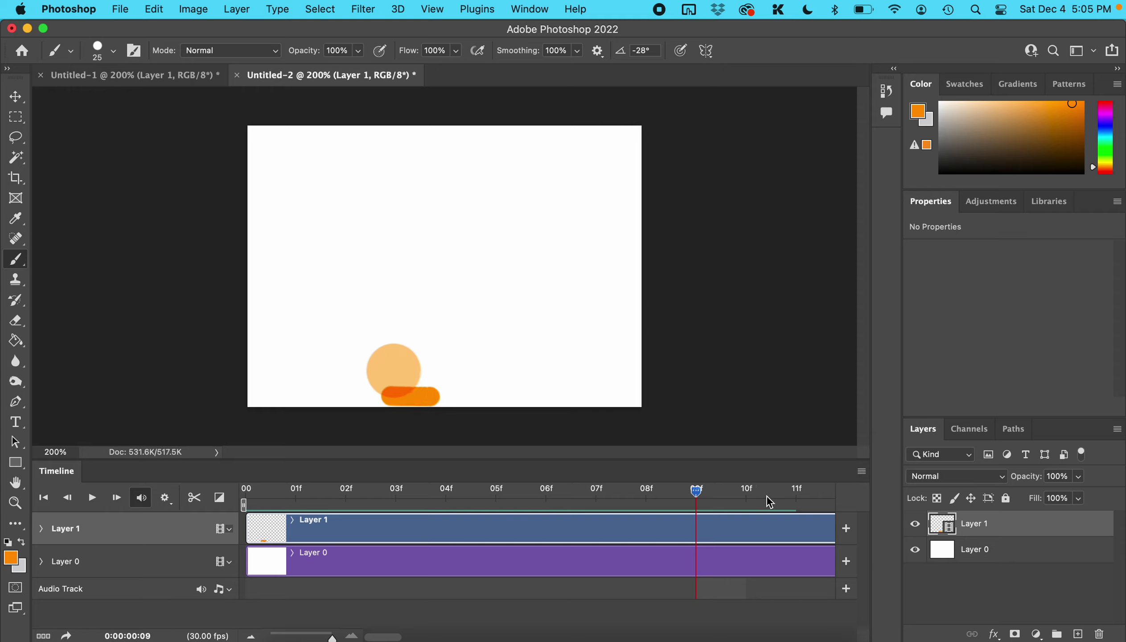
pyautogui.click(702, 491)
pyautogui.moveTo(704, 492); pyautogui.dragTo(738, 491)
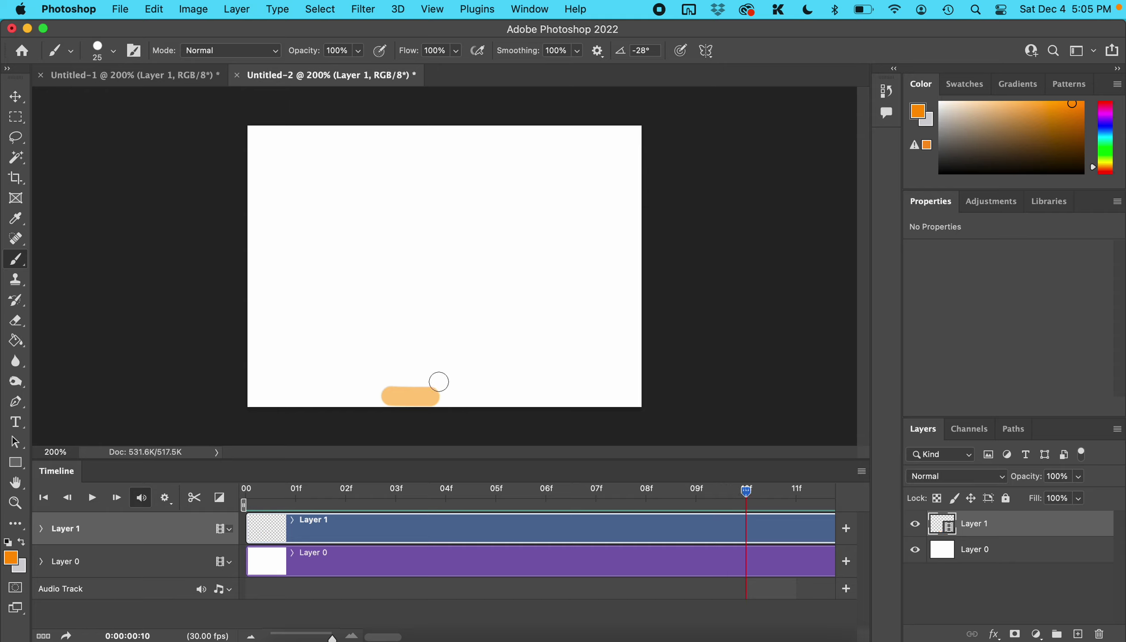
pyautogui.press(']')
pyautogui.press(']')
pyautogui.press(']')
pyautogui.press(']')
pyautogui.press(']')
pyautogui.press(']')
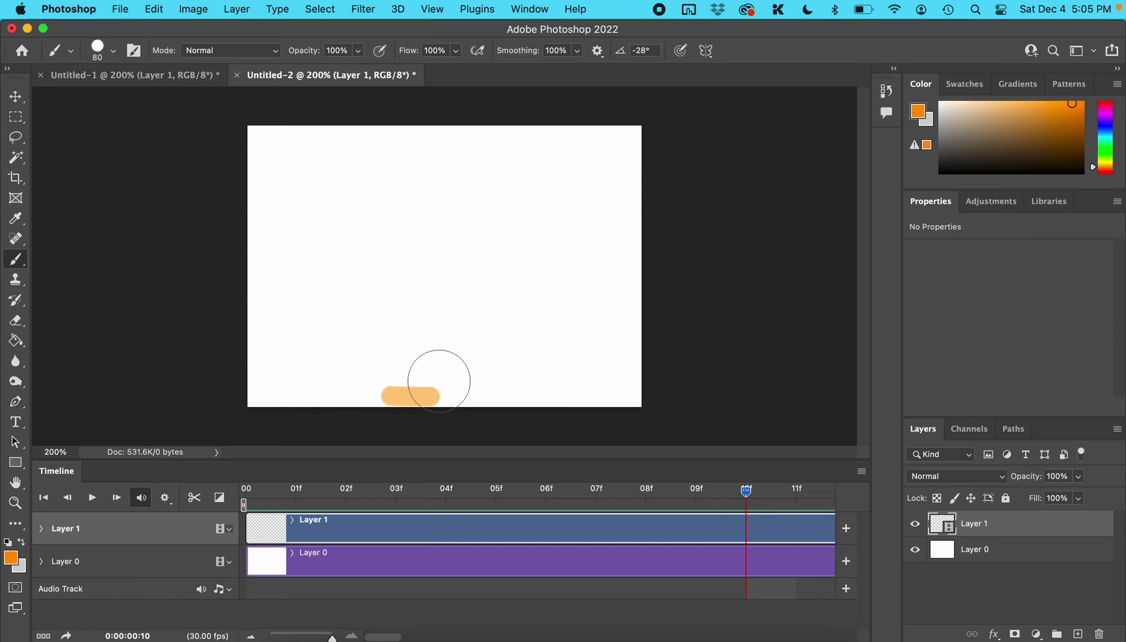
pyautogui.click(438, 369)
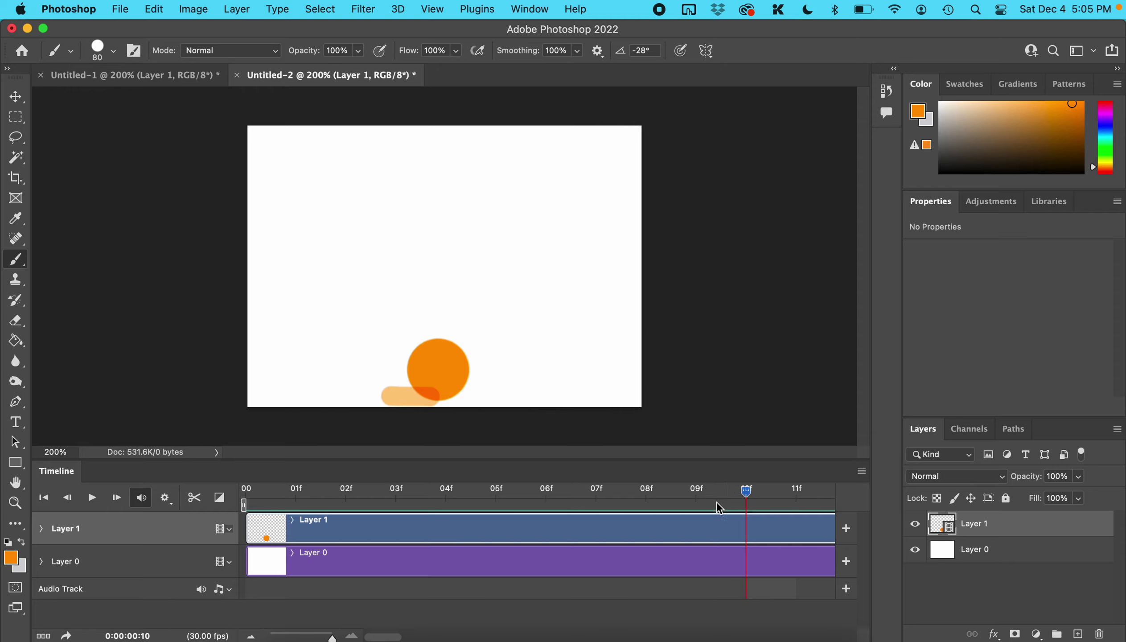
# Paint the ball on frames 11–13, each rising higher and further right
pyautogui.moveTo(390, 637); pyautogui.dragTo(413, 637)
pyautogui.click(377, 491)
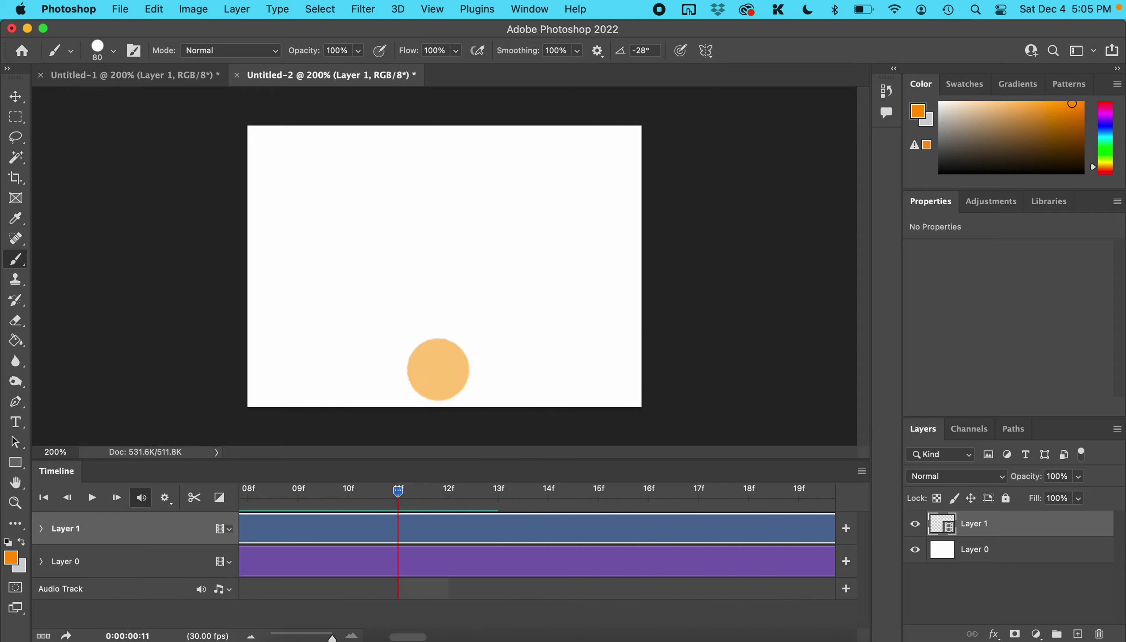
pyautogui.click(469, 343)
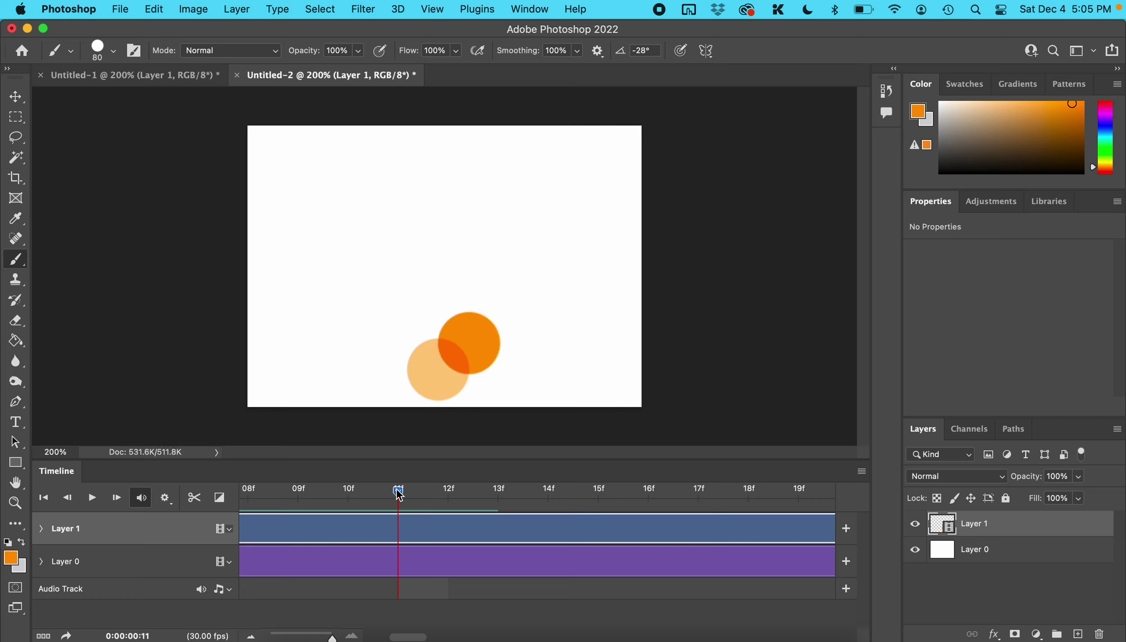
pyautogui.click(423, 489)
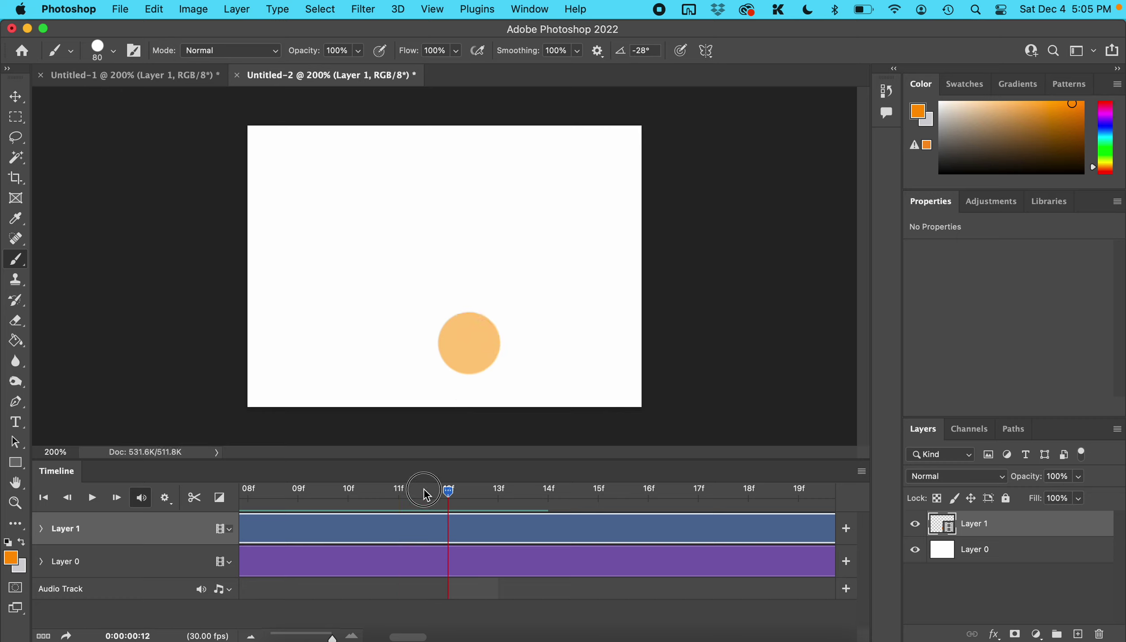
pyautogui.click(498, 323)
pyautogui.click(484, 496)
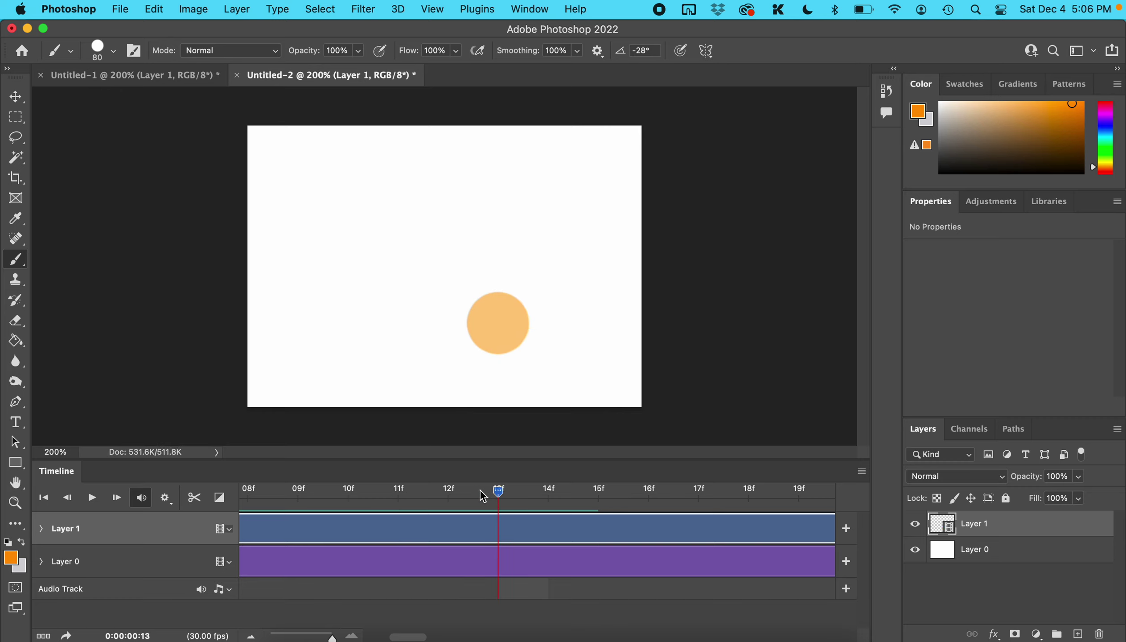
pyautogui.click(523, 304)
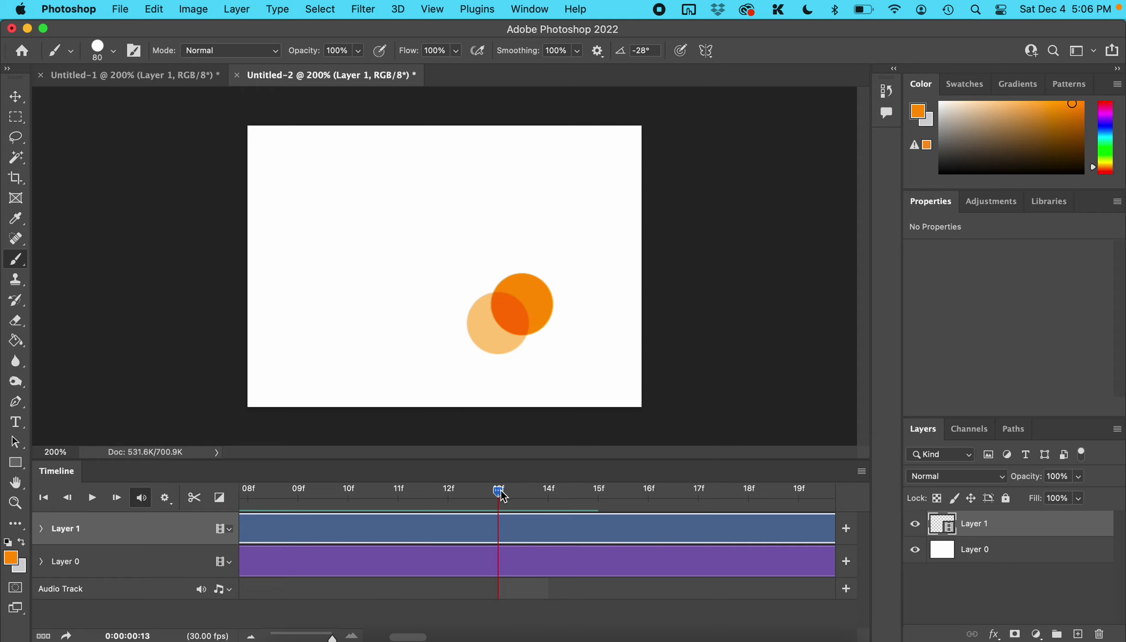
# Paint the ball on frames 14–17, climbing until it reaches the canvas's right edge
pyautogui.click(534, 494)
pyautogui.click(548, 278)
pyautogui.click(598, 492)
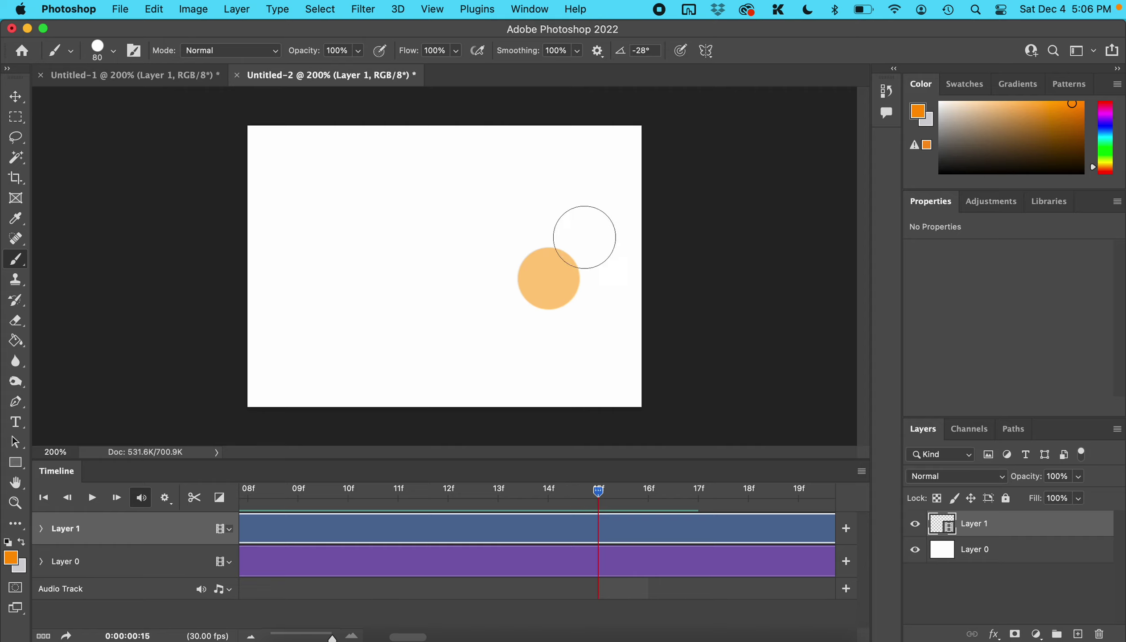
pyautogui.click(573, 260)
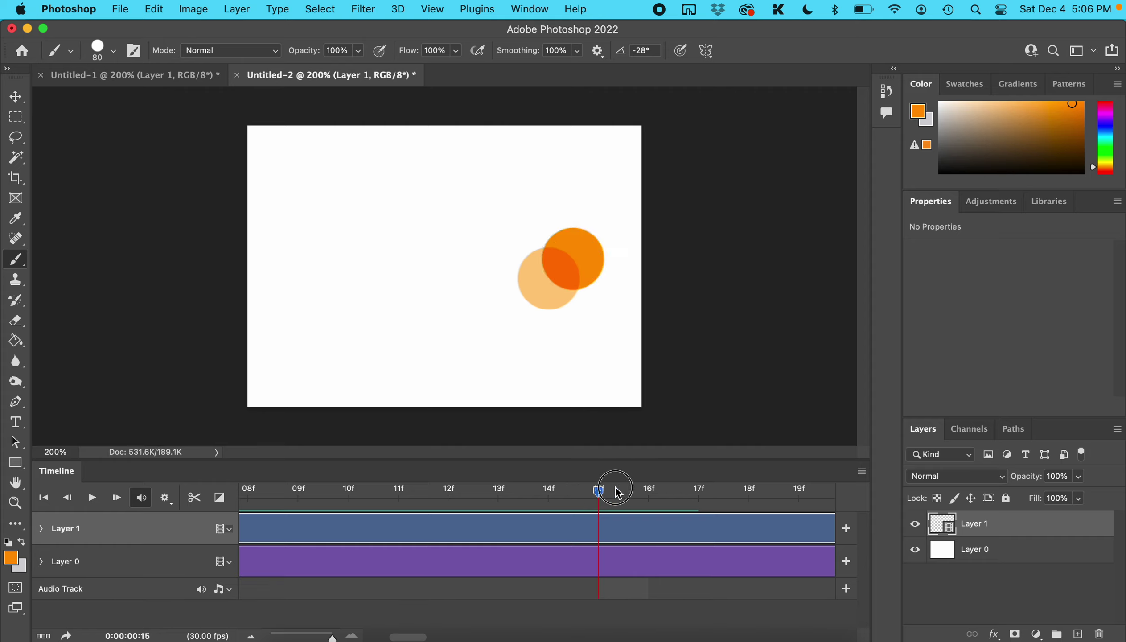
pyautogui.click(648, 492)
pyautogui.click(602, 242)
pyautogui.click(698, 492)
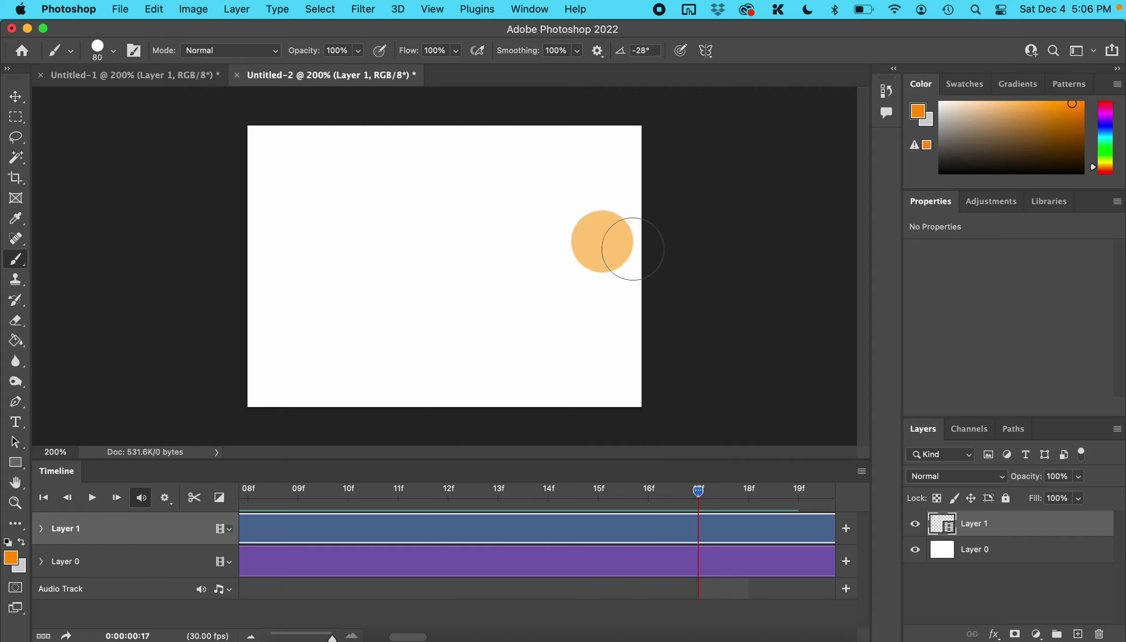
pyautogui.click(630, 226)
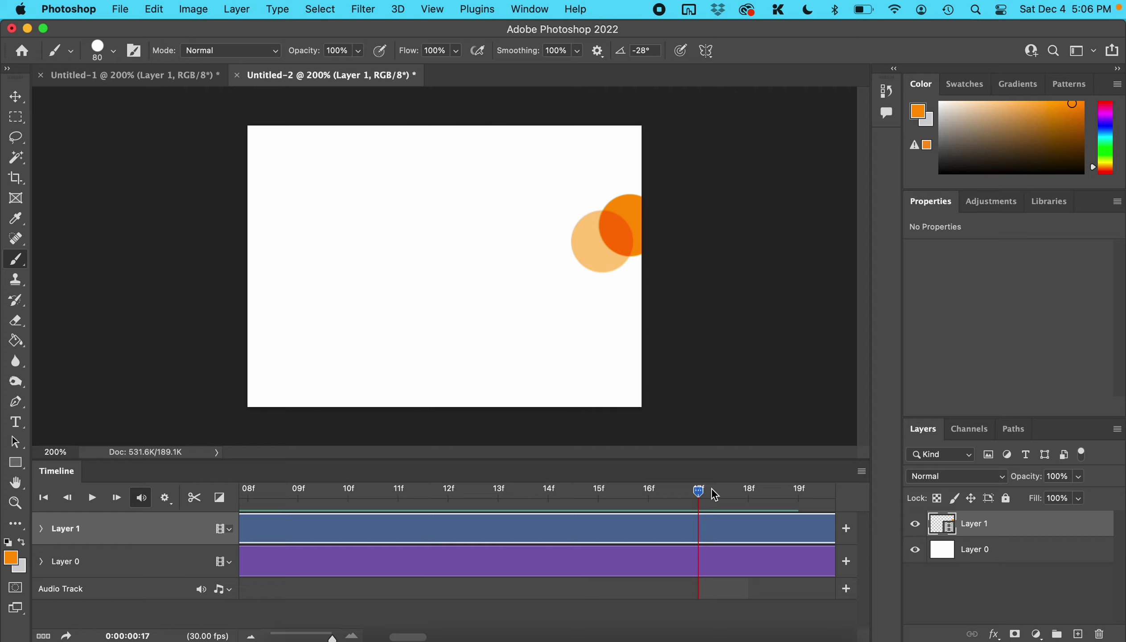
# Play the bounce, disable onion skins, replay from the first frame, then bring the slides forward
pyautogui.click(49, 497)
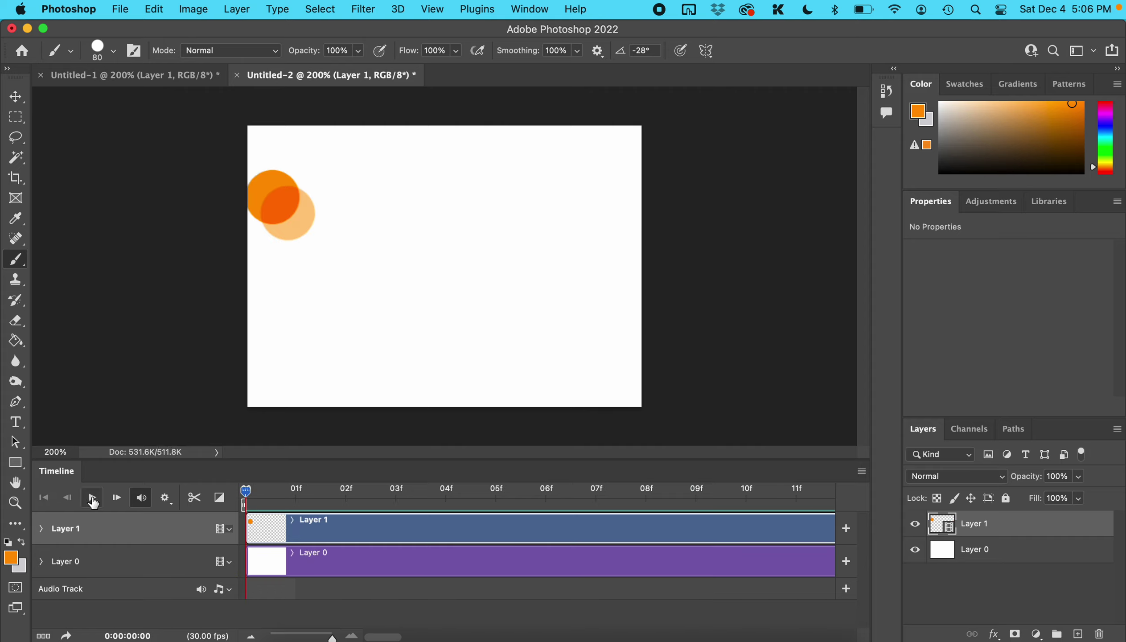
pyautogui.click(92, 499)
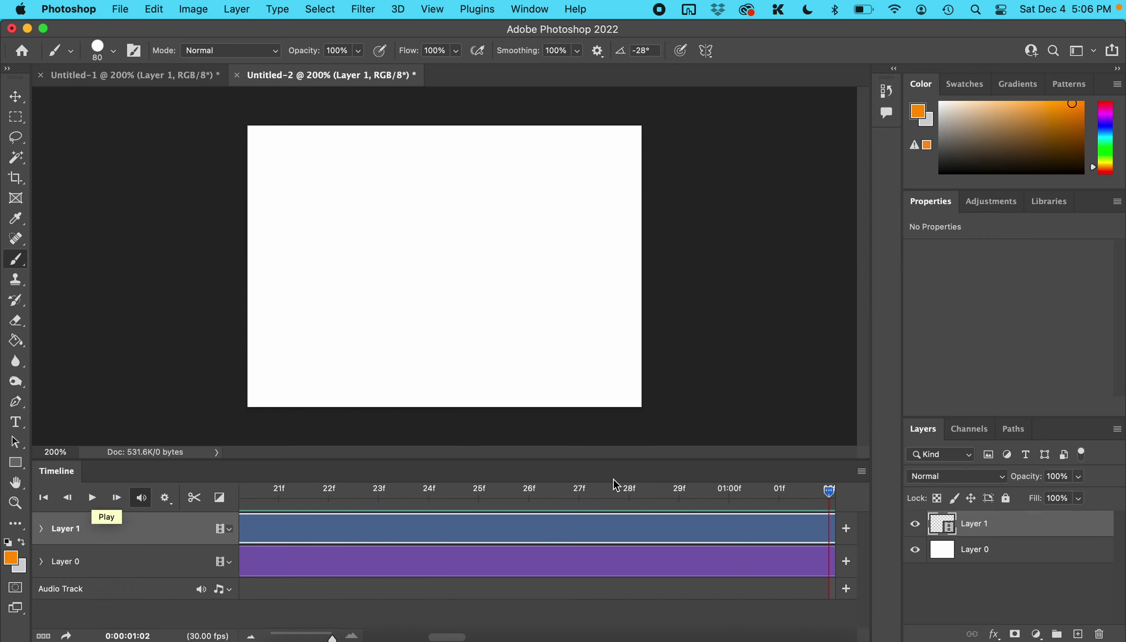
pyautogui.click(866, 470)
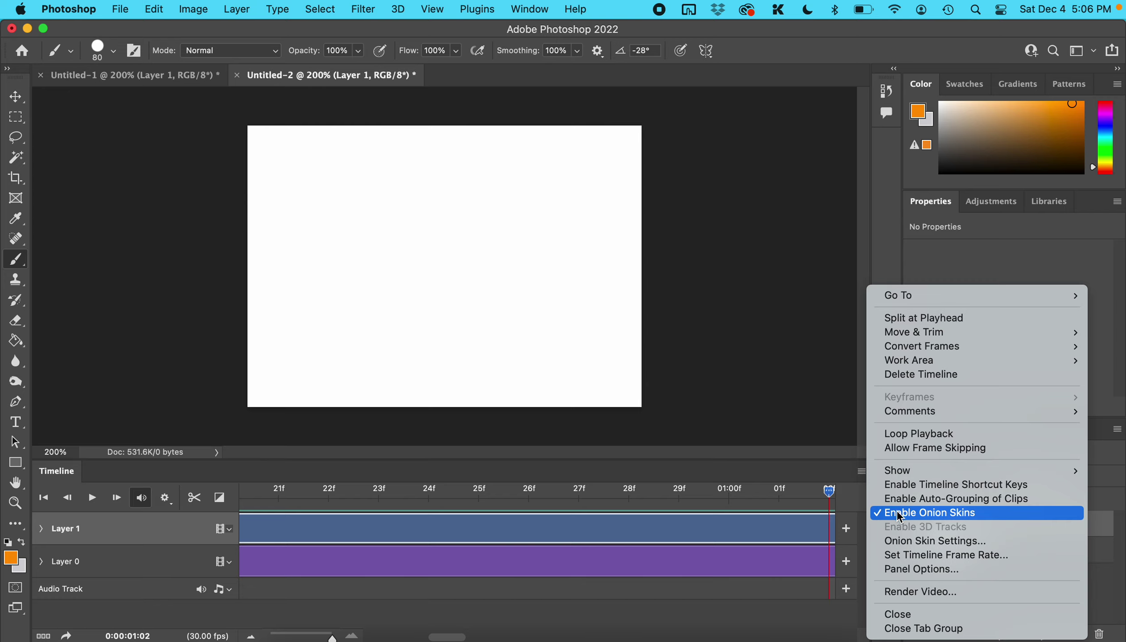
pyautogui.click(901, 516)
pyautogui.click(43, 497)
pyautogui.click(92, 498)
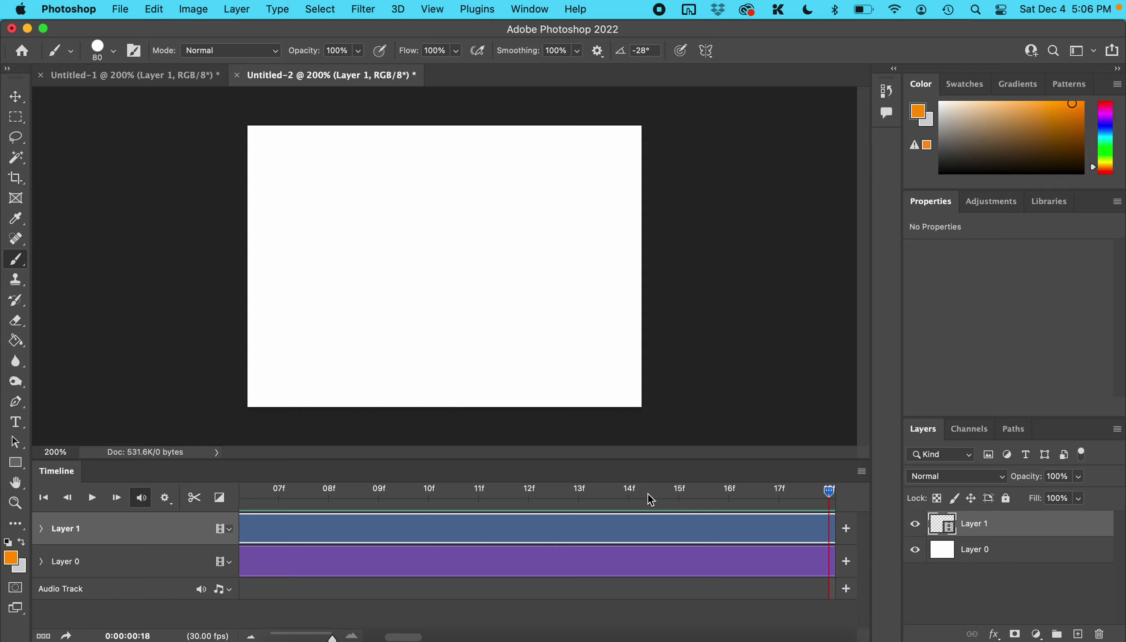
pyautogui.click(465, 629)
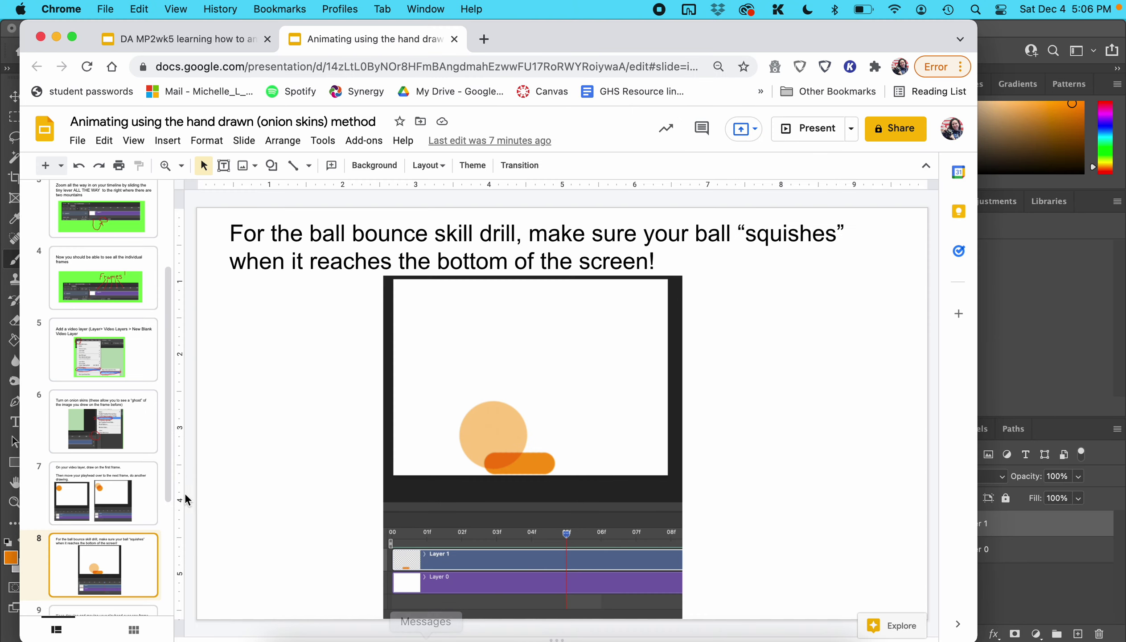
# Read slides 9 and 10 on drawing more frames and rendering the video, then return to Photoshop
pyautogui.scroll(-2, 97, 495)
pyautogui.click(97, 530)
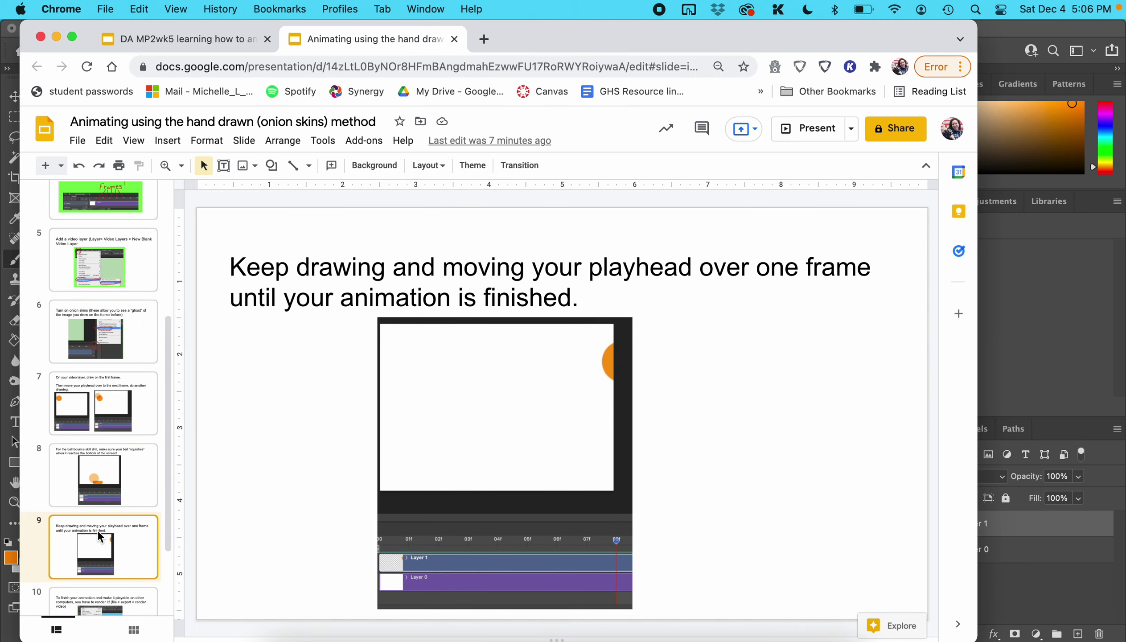
pyautogui.scroll(-2, 97, 530)
pyautogui.click(99, 550)
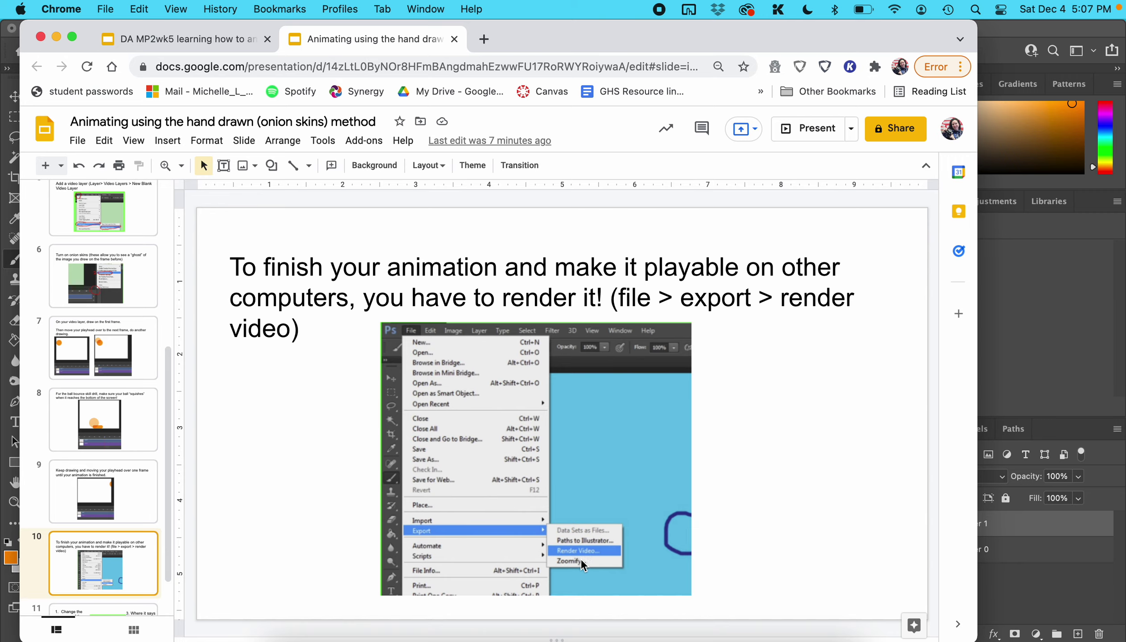
pyautogui.click(1049, 296)
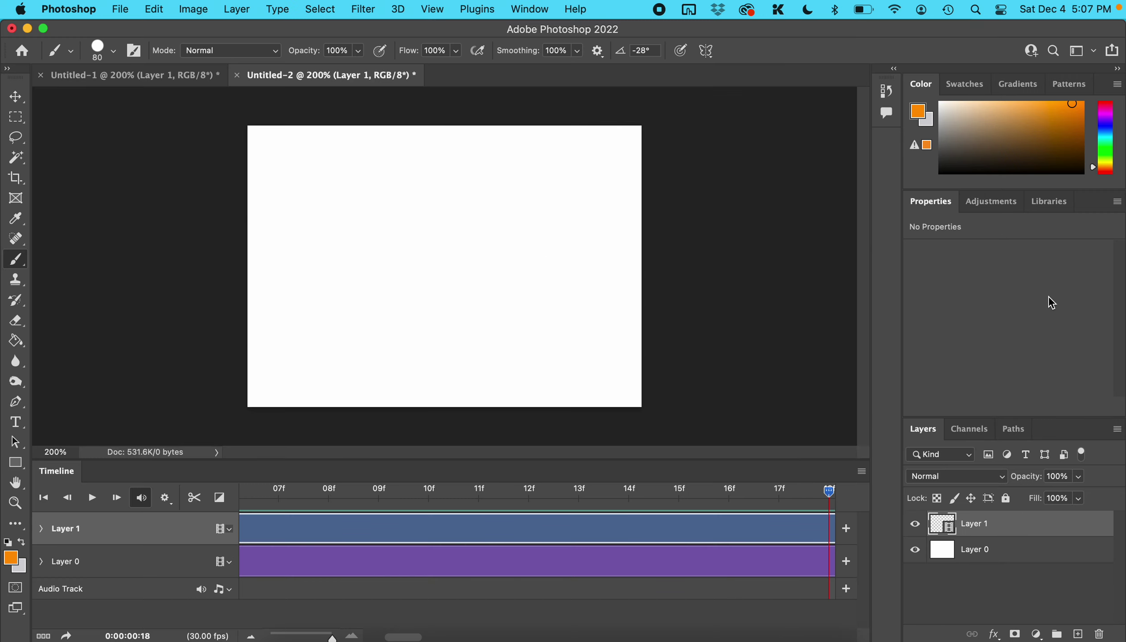
# Open File > Export > Render Video and clear the default output name
pyautogui.click(122, 8)
pyautogui.moveTo(125, 231)
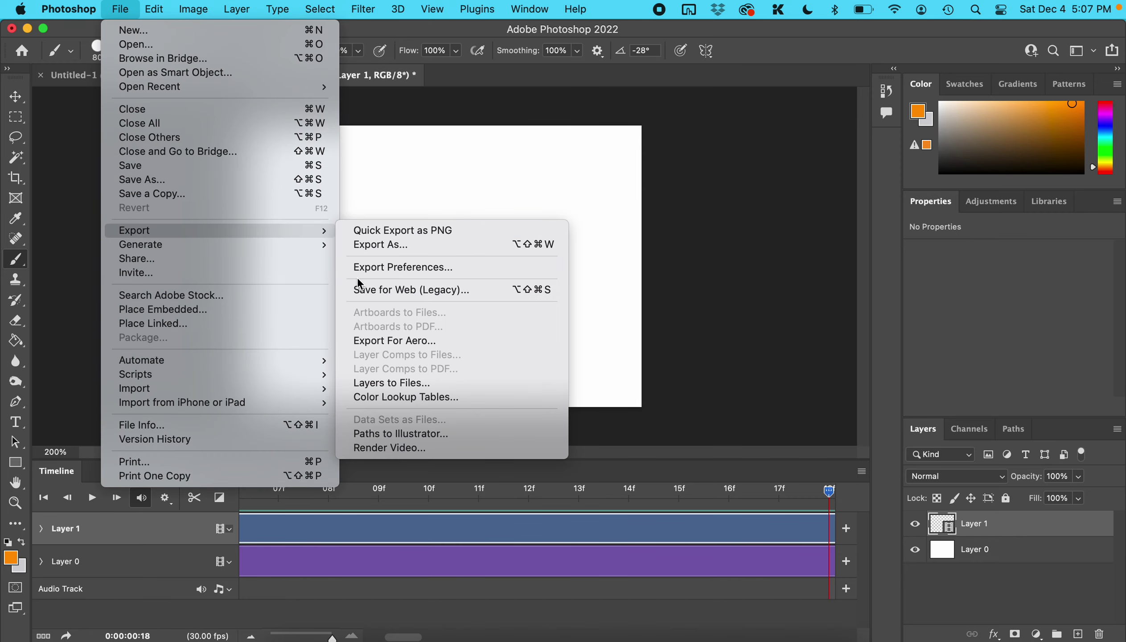
pyautogui.click(390, 448)
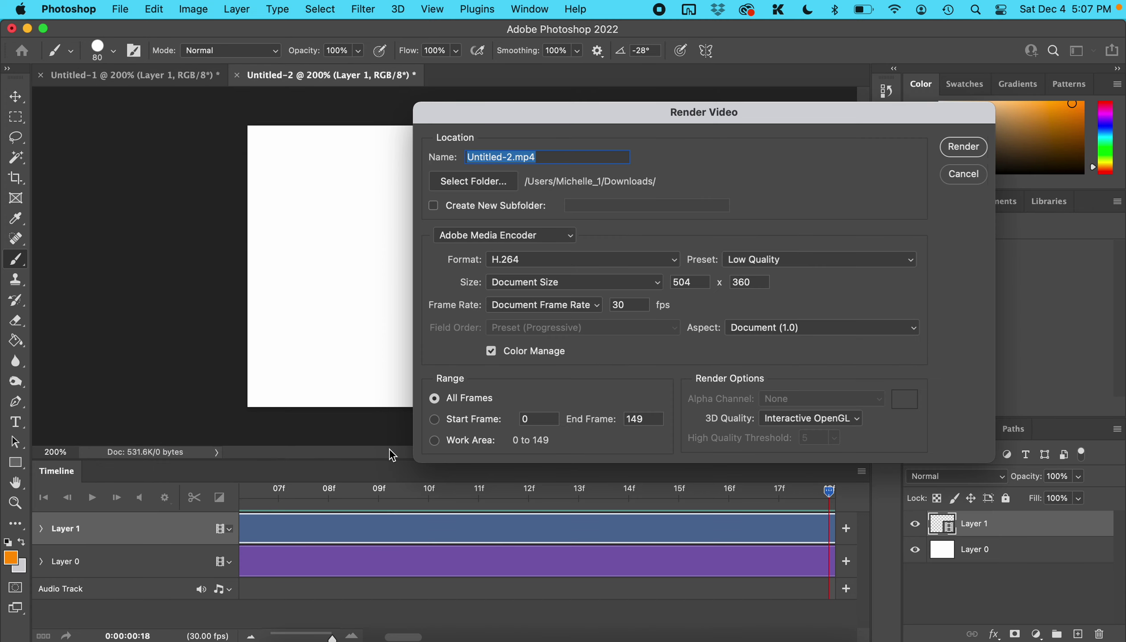
pyautogui.press('BackSpace')
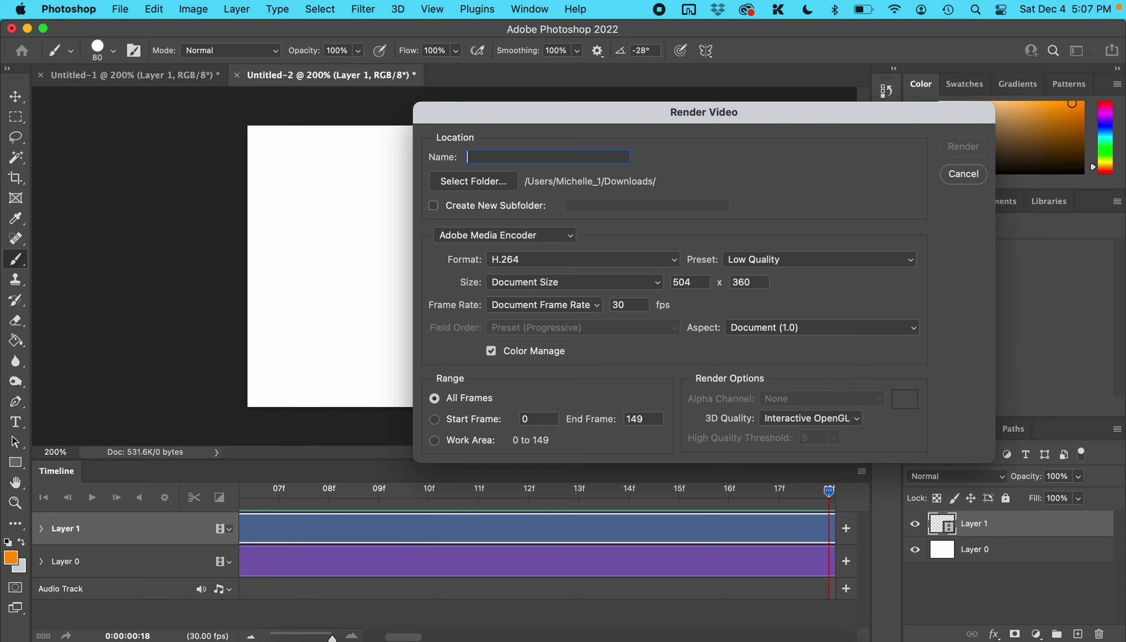
# After checking the render-steps slide, name the output 'hand drawn animation' and open the folder chooser
pyautogui.click(471, 632)
pyautogui.scroll(-2, 103, 492)
pyautogui.click(110, 558)
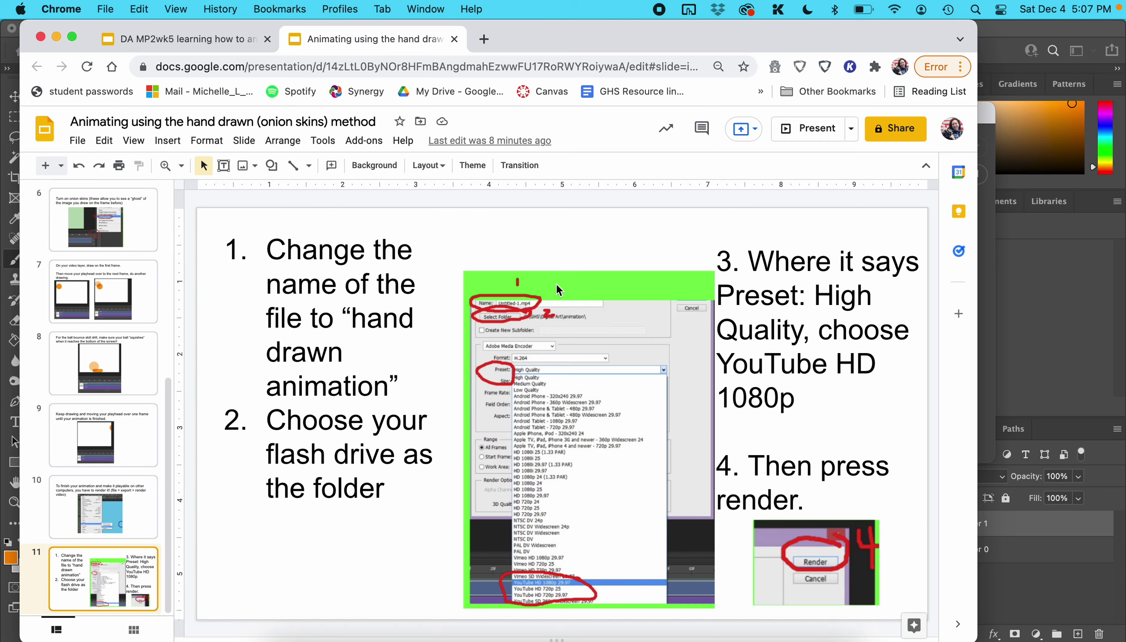
pyautogui.click(1006, 336)
pyautogui.write('hand drawn animation')
pyautogui.click(477, 175)
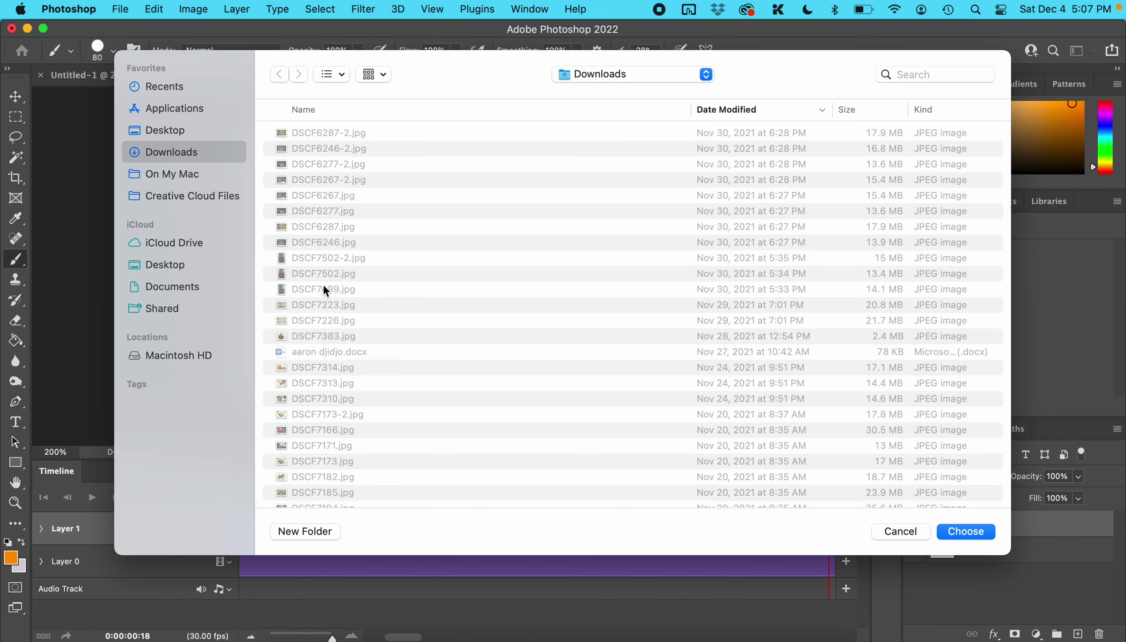
# Keep Downloads as destination, choose the YouTube HD 1080p 29.97 preset, and render the video
pyautogui.click(901, 532)
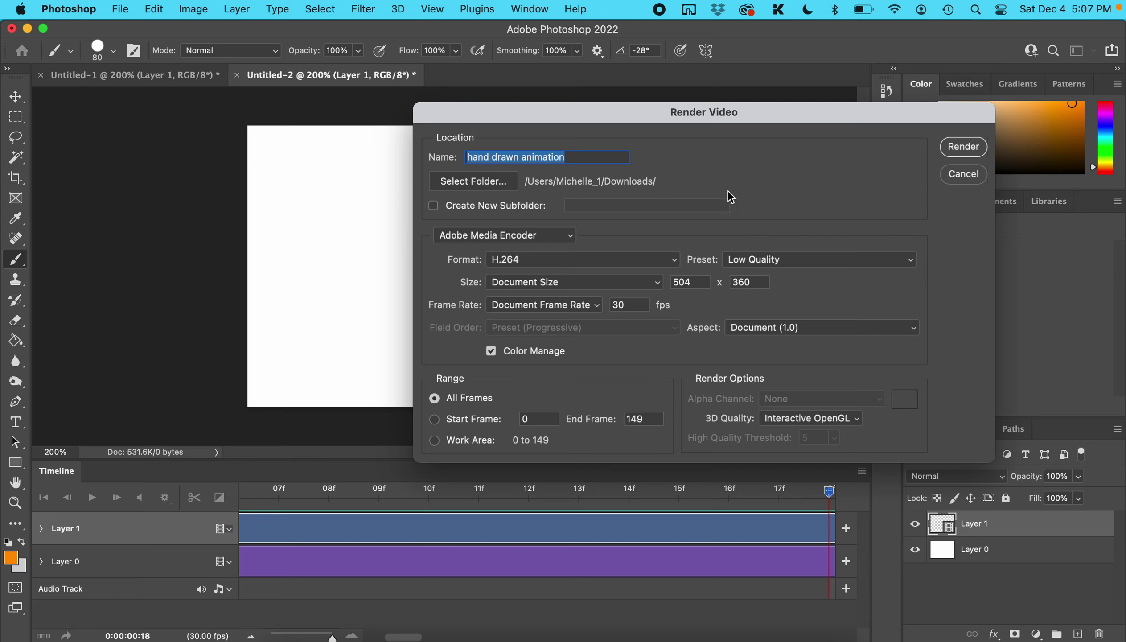
pyautogui.click(788, 267)
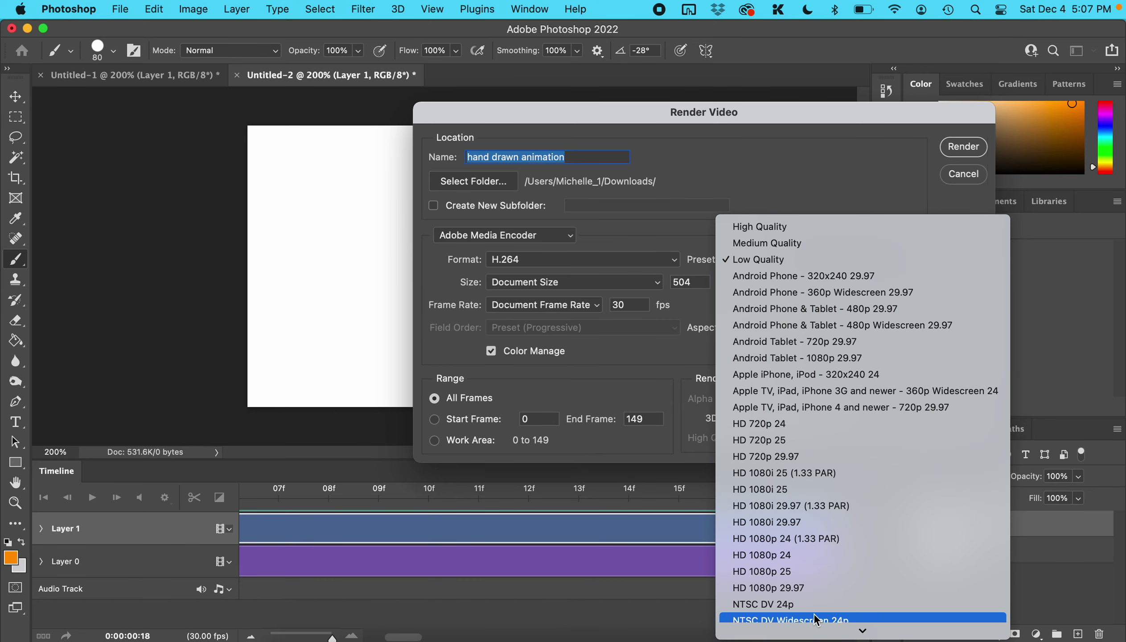
pyautogui.scroll(-10, 814, 613)
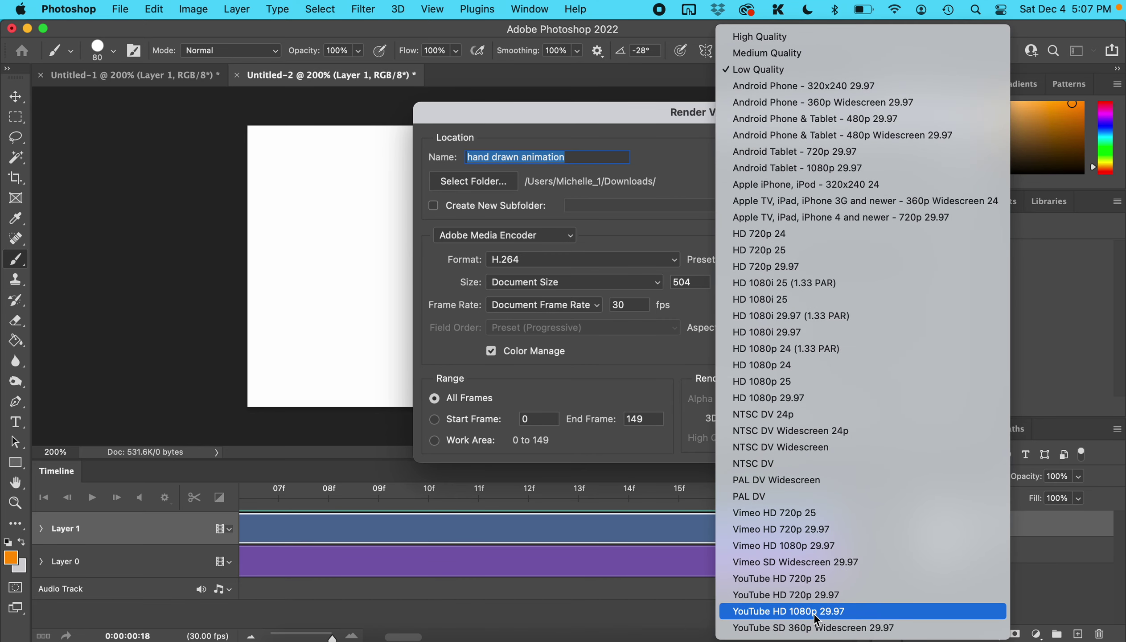
pyautogui.click(814, 614)
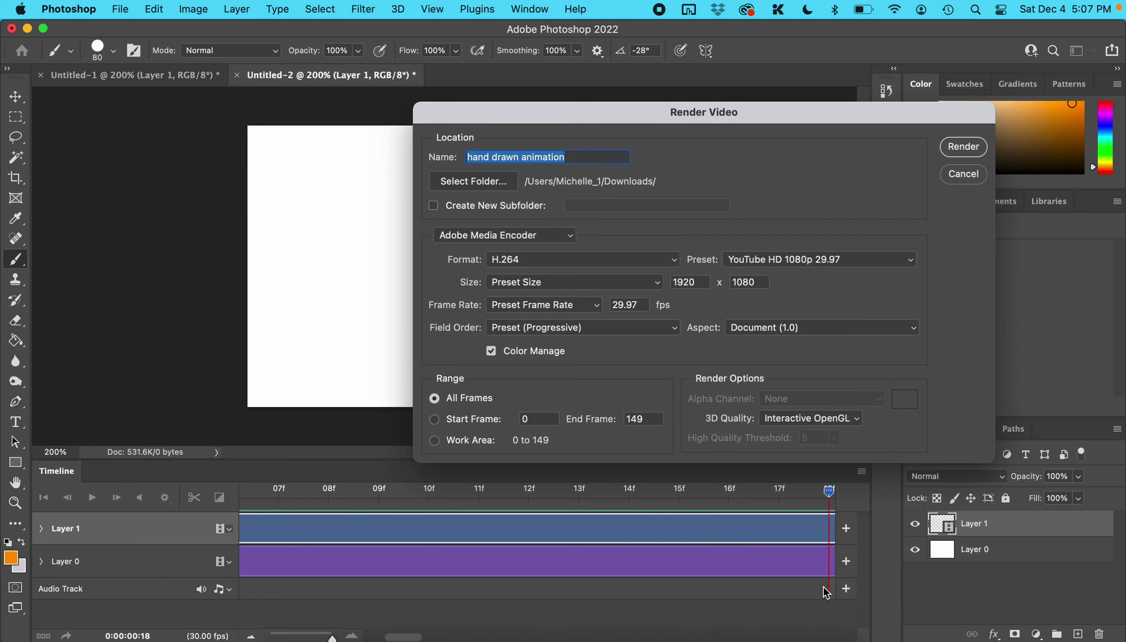
pyautogui.click(962, 147)
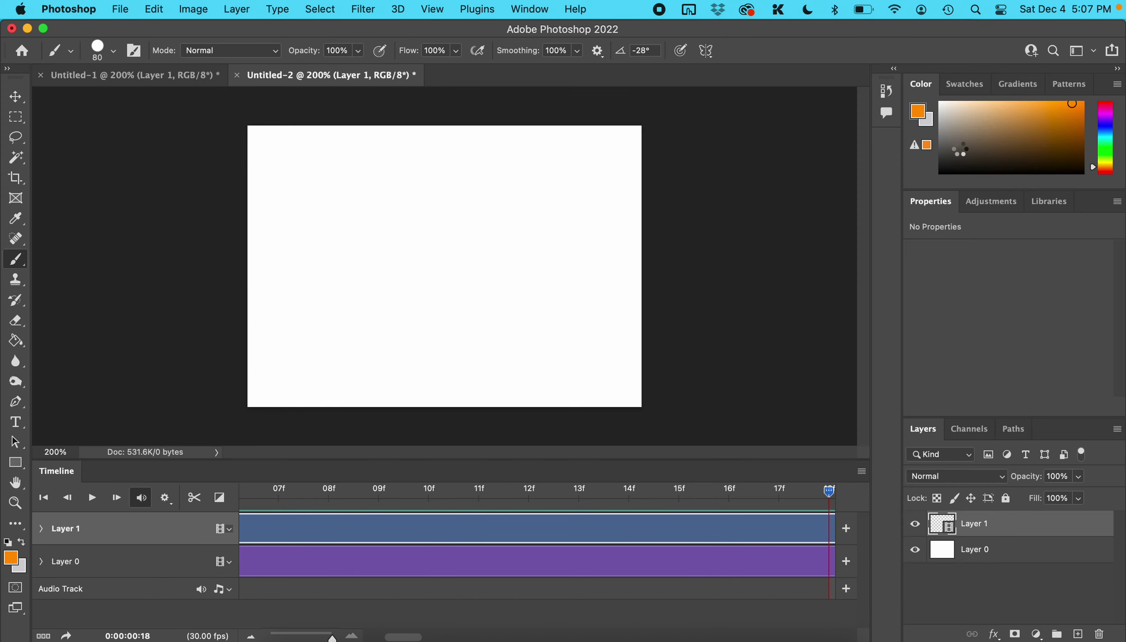